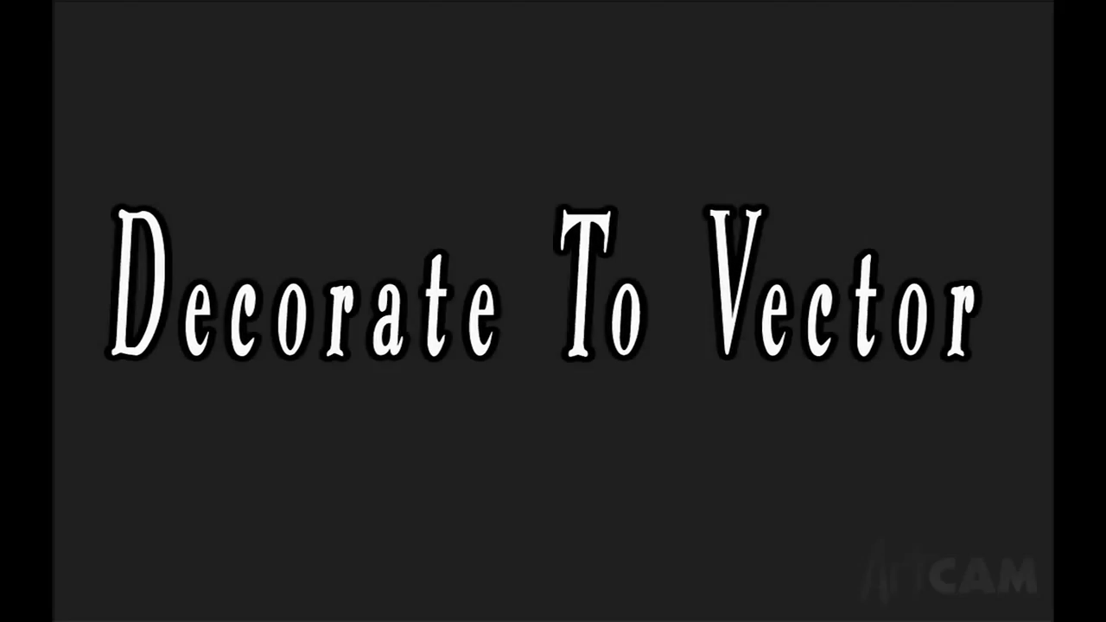
- Open the traced flame-pattern DWG as an AutoCAD file, accepting the model size and import dialogs
left_click(519, 449)
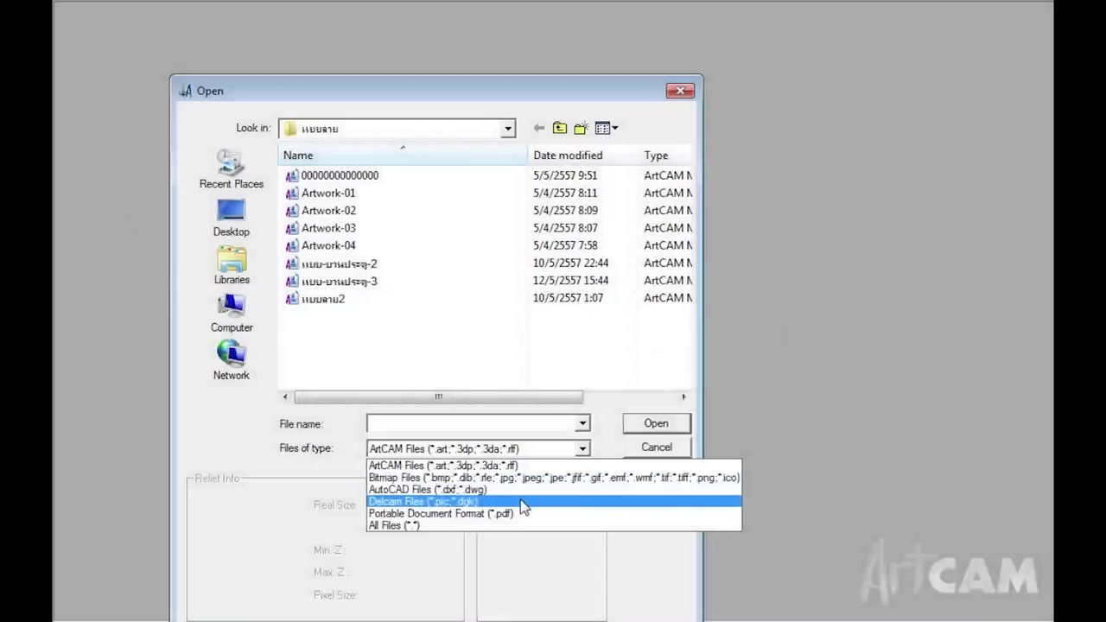
left_click(514, 490)
double_click(412, 215)
left_click(526, 444)
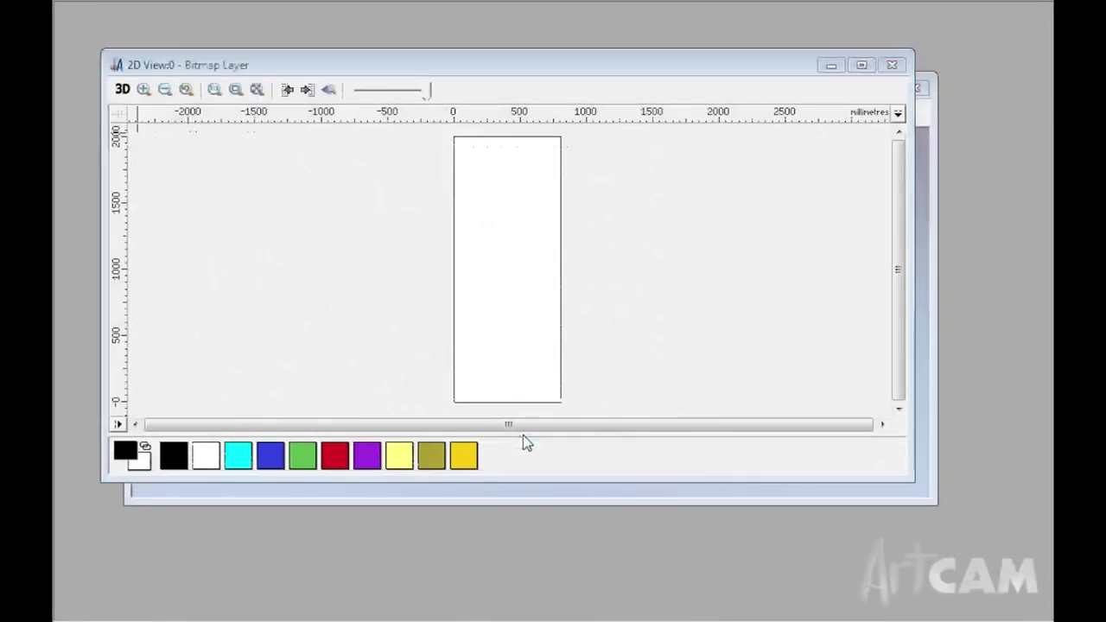
left_click(375, 415)
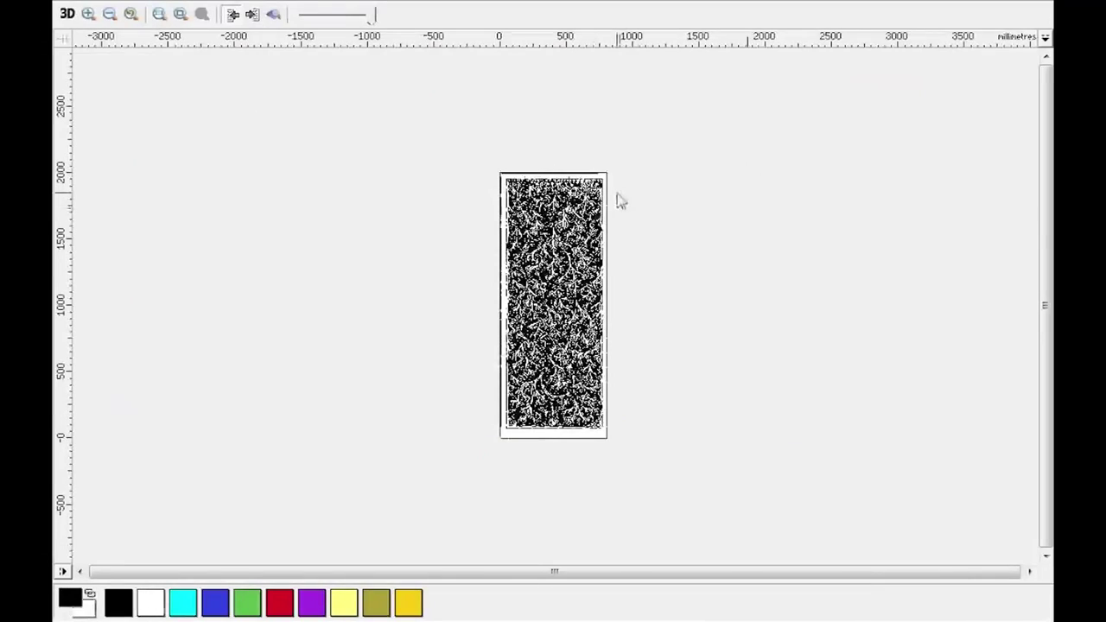
- Zoom into the panel top and select the top-row flames, extending left to the leftmost flames and circle
scroll(621, 201, "up", 3)
scroll(839, 148, "up", 3)
scroll(856, 276, "up", 2)
scroll(778, 259, "down", 2)
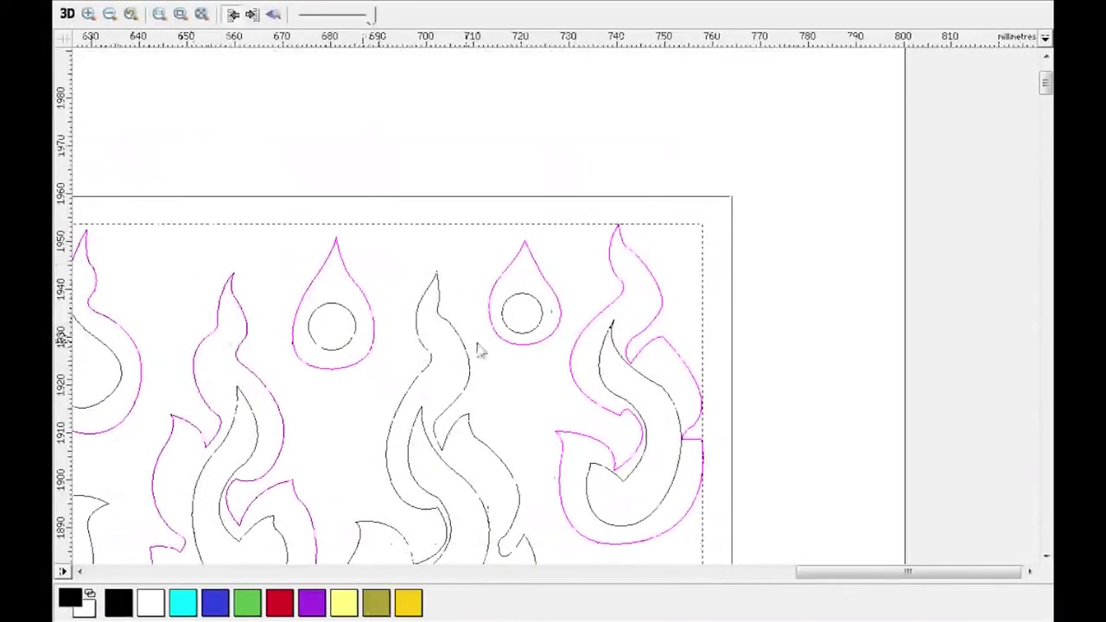
scroll(425, 341, "down", 2)
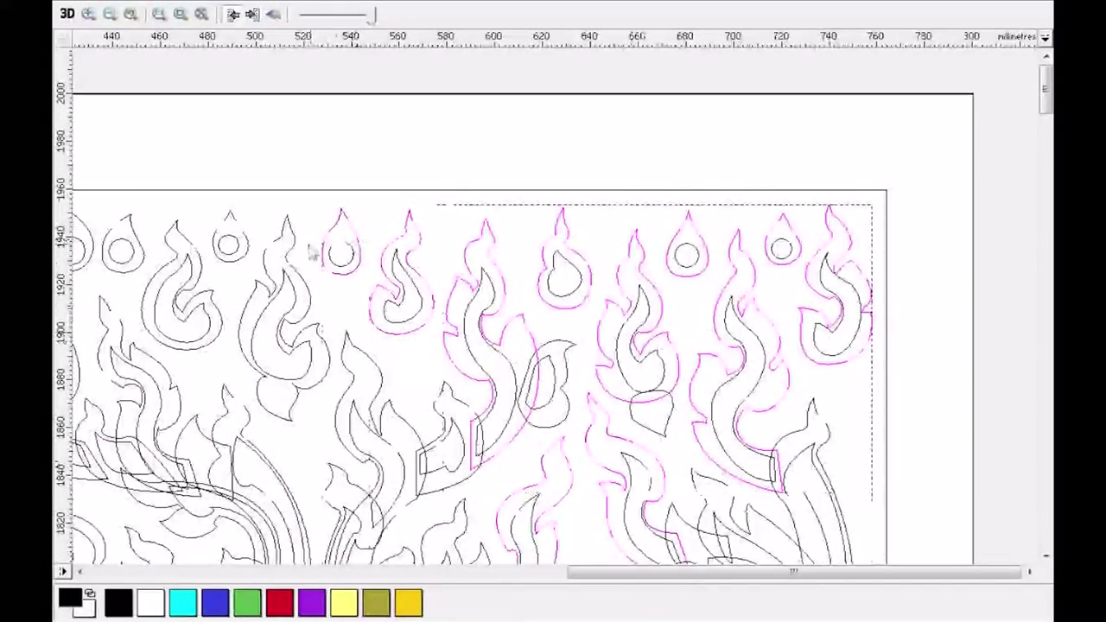
left_click(234, 242, "shift")
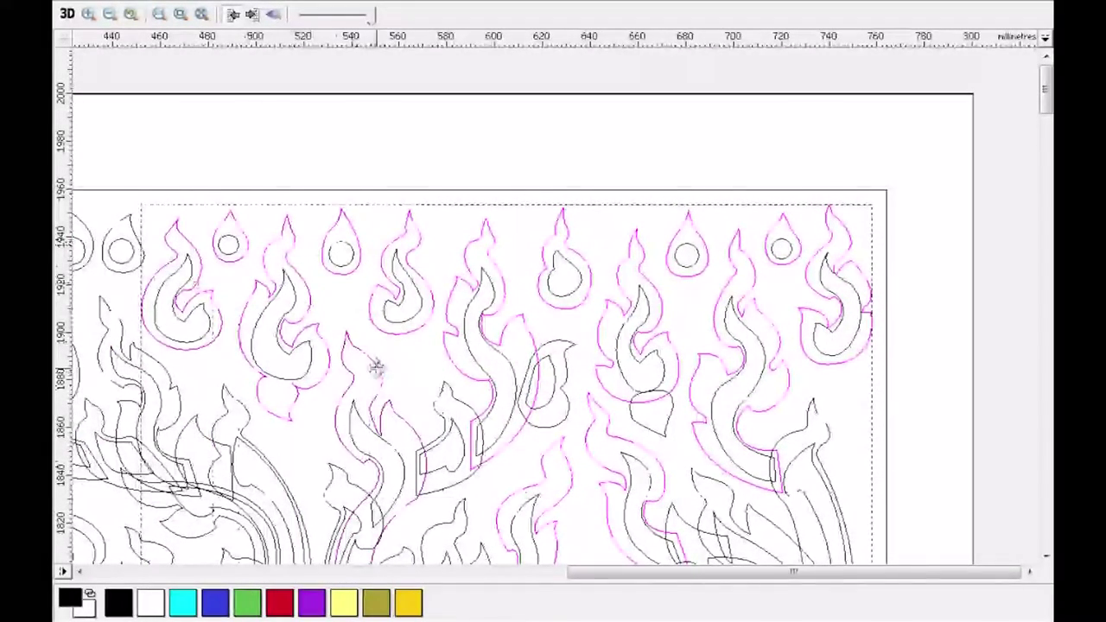
left_click(145, 273, "shift")
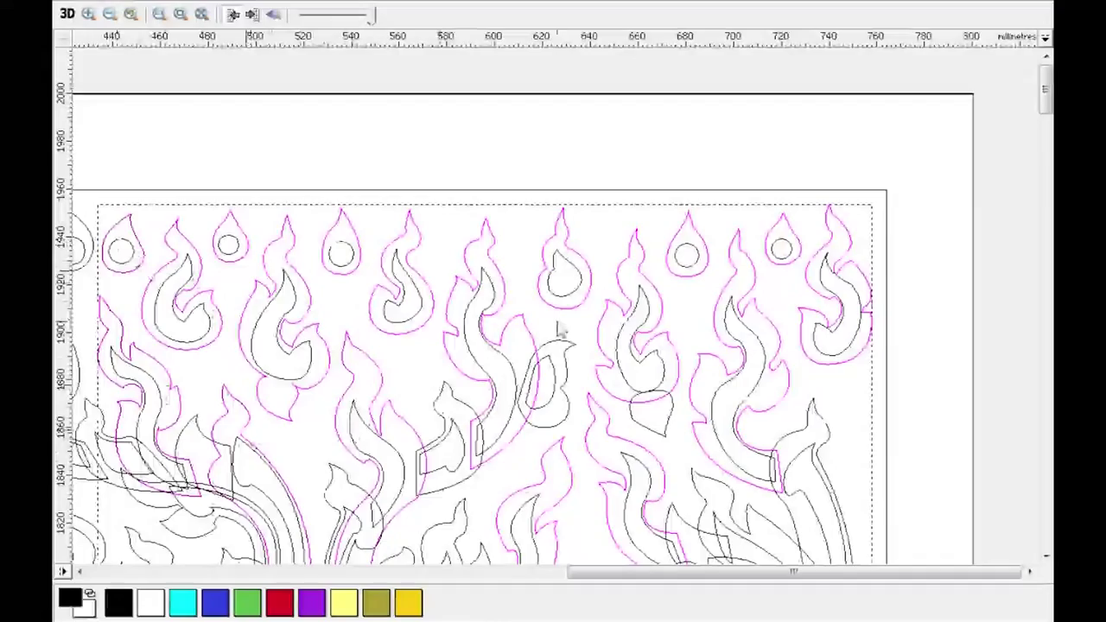
scroll(559, 328, "left", 5)
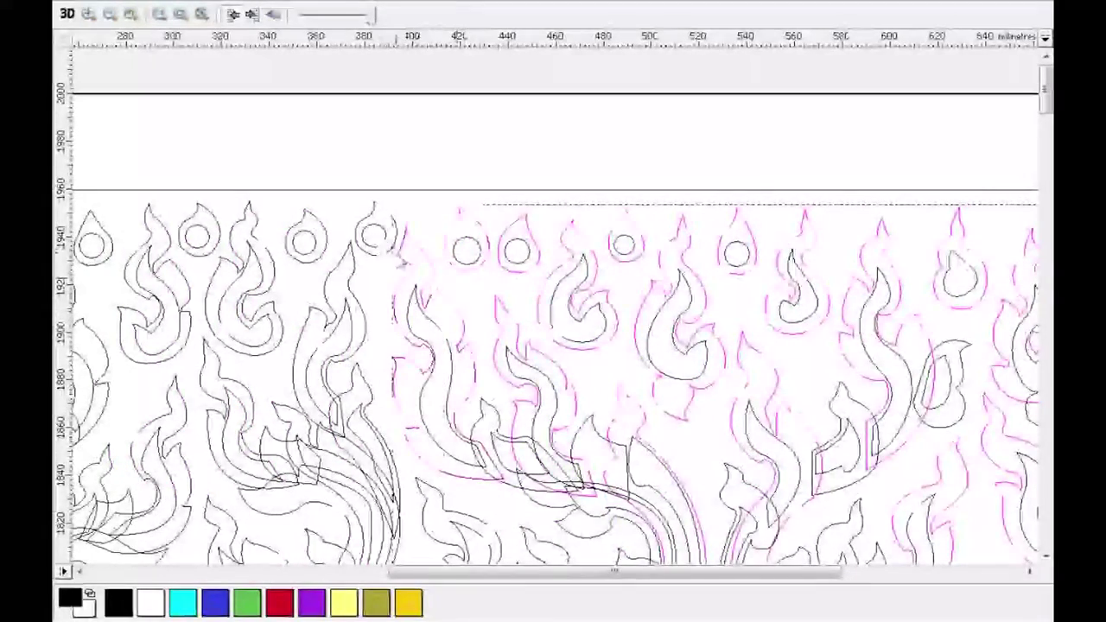
left_click(281, 289, "shift")
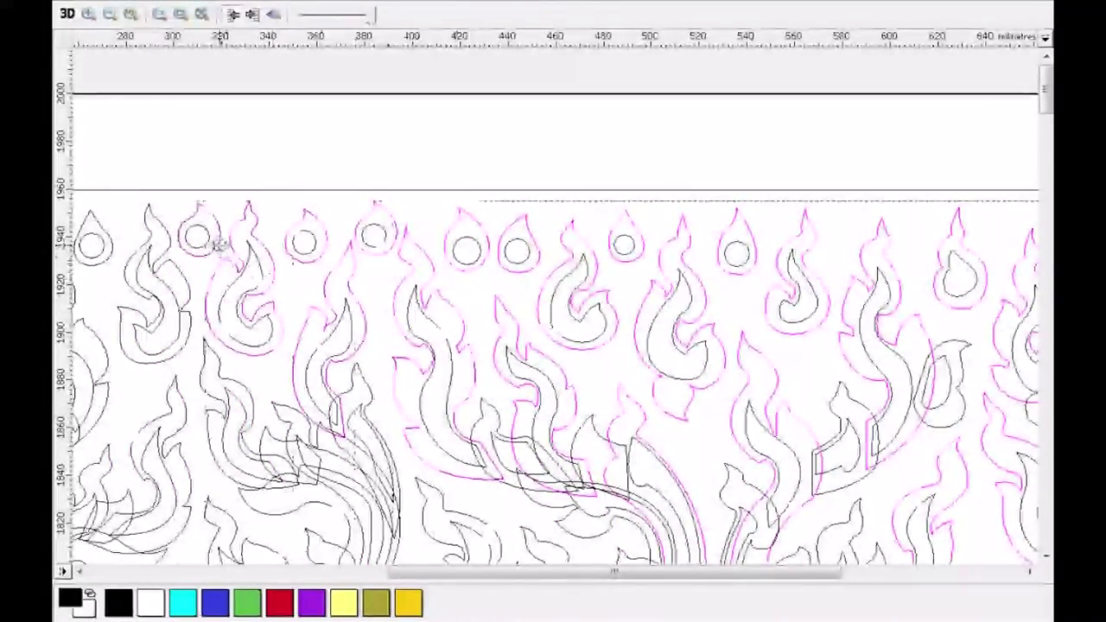
left_click(119, 260, "shift")
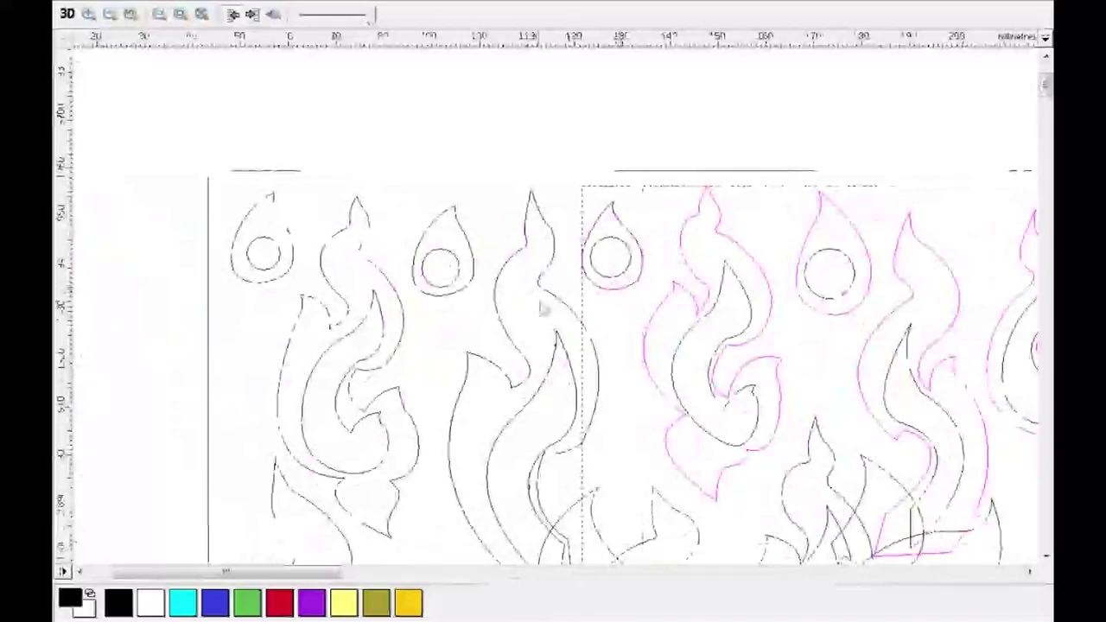
mouse_move(543, 309)
left_mouse_down()
mouse_move(459, 297)
mouse_move(307, 298)
left_mouse_up()
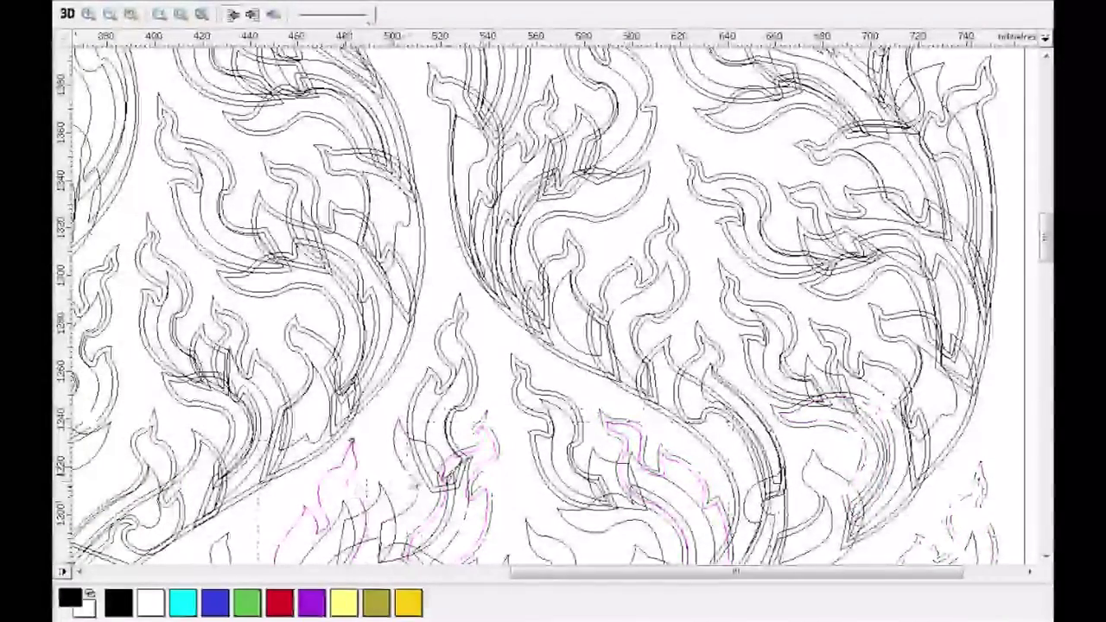
- Scroll down the panel to the lower flame sprays around 1000–1180 mm
scroll(553, 303, "down", 2)
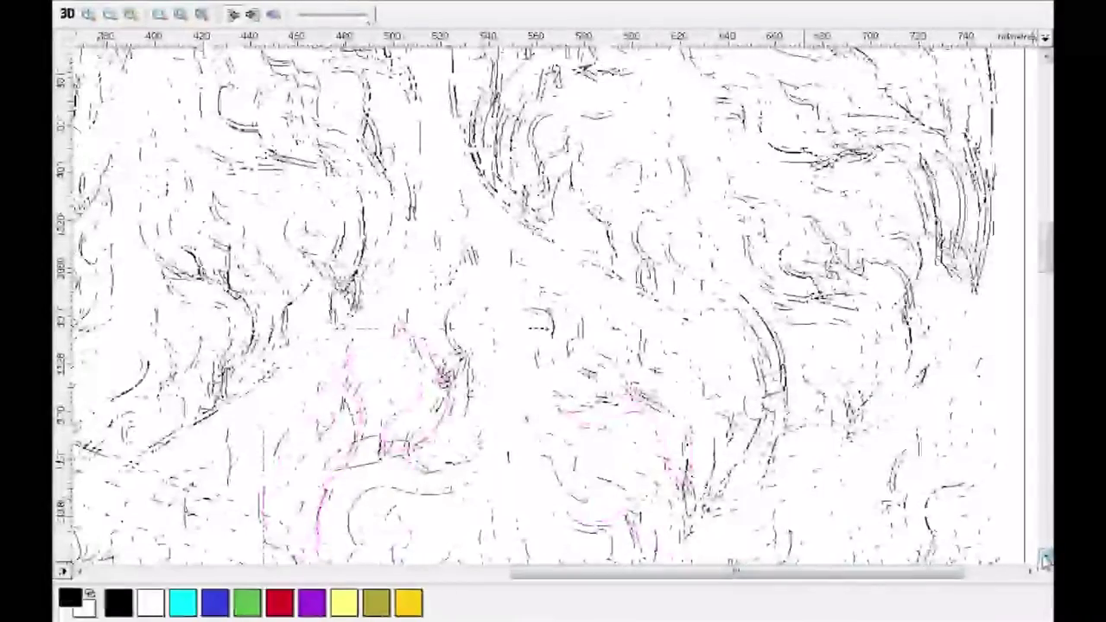
scroll(553, 303, "down", 2)
scroll(553, 302, "down", 1)
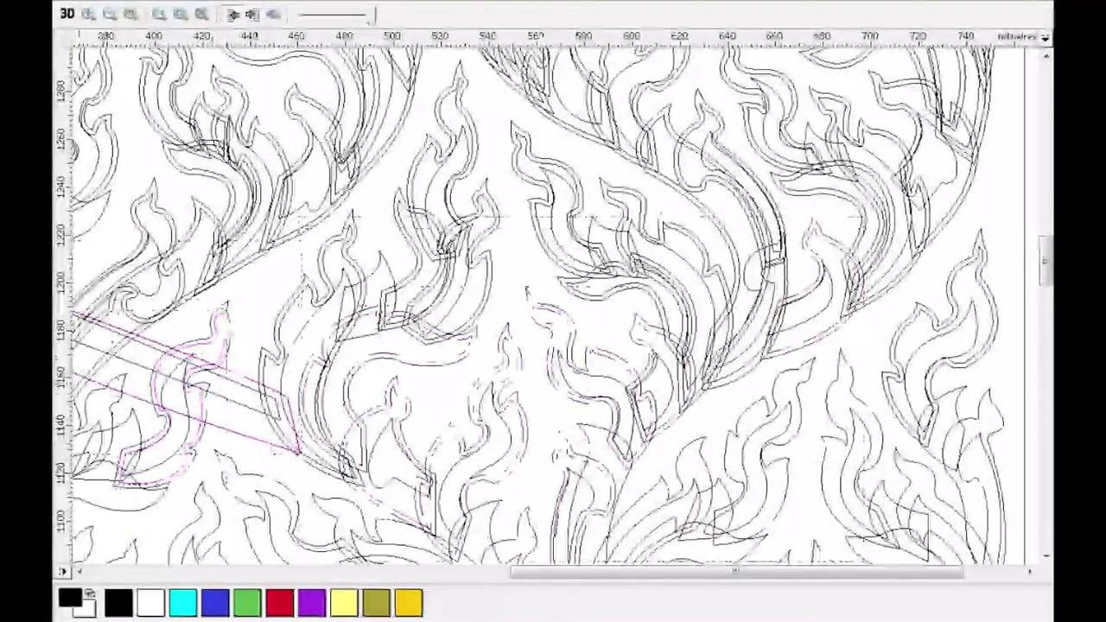
scroll(525, 291, "down", 3)
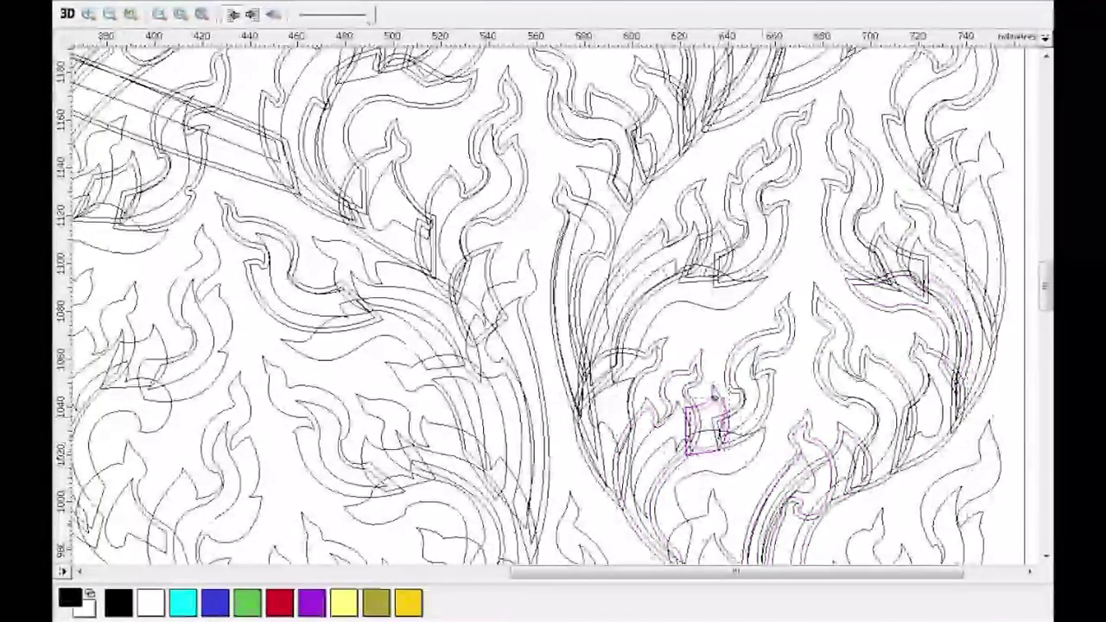
scroll(718, 281, "up", 3)
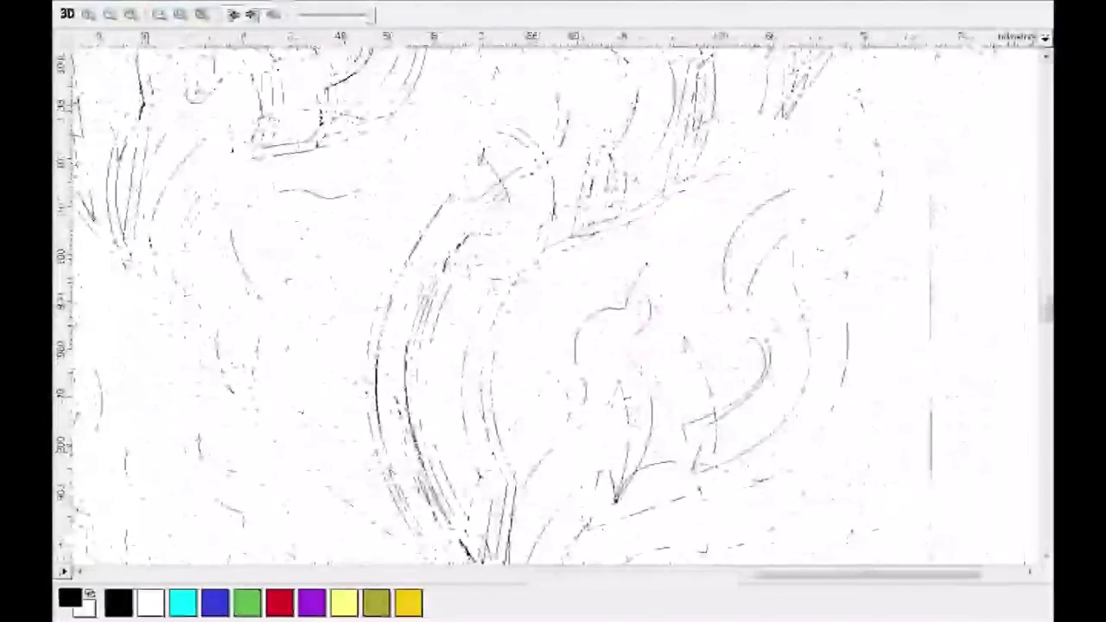
- Delete a stray node from a flame curve, then move further down the panel
left_click(642, 289)
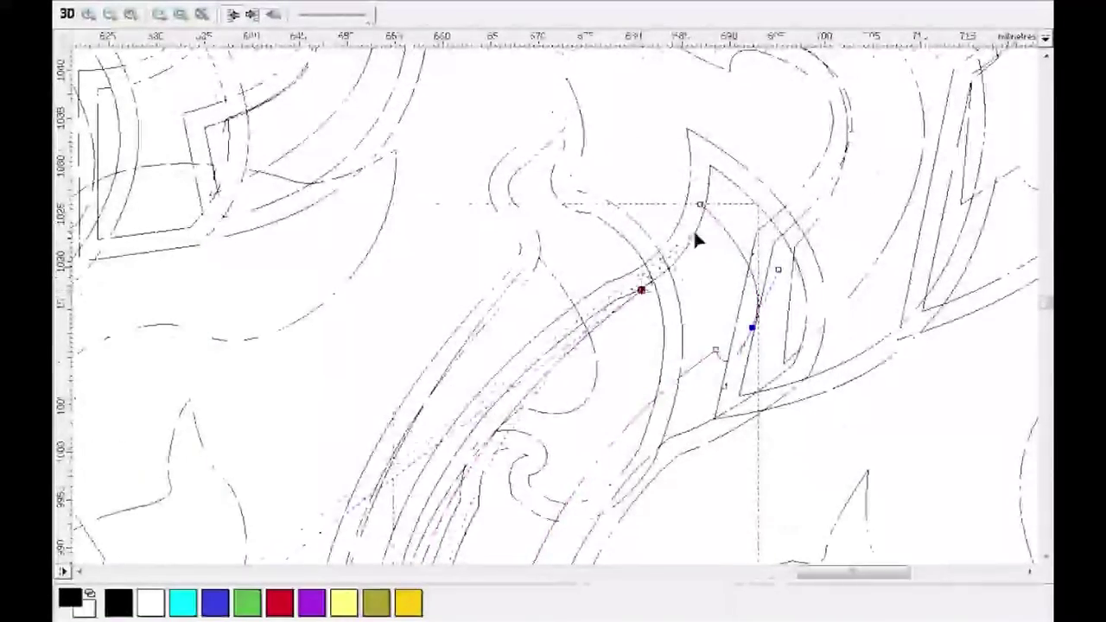
key("Delete")
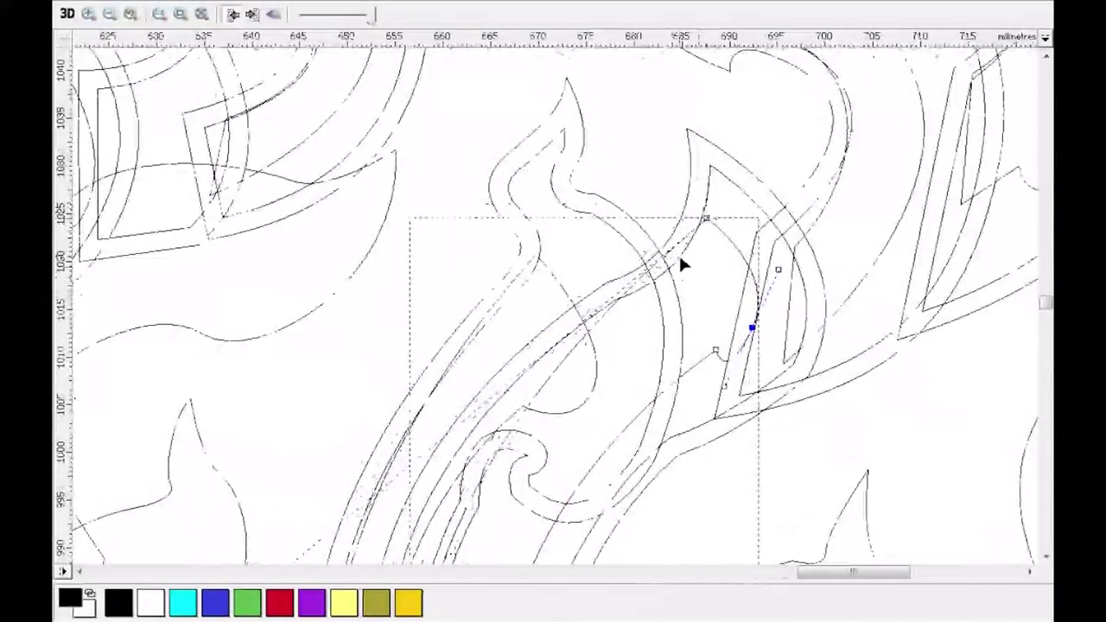
scroll(678, 253, "down", 3)
scroll(796, 227, "down", 2)
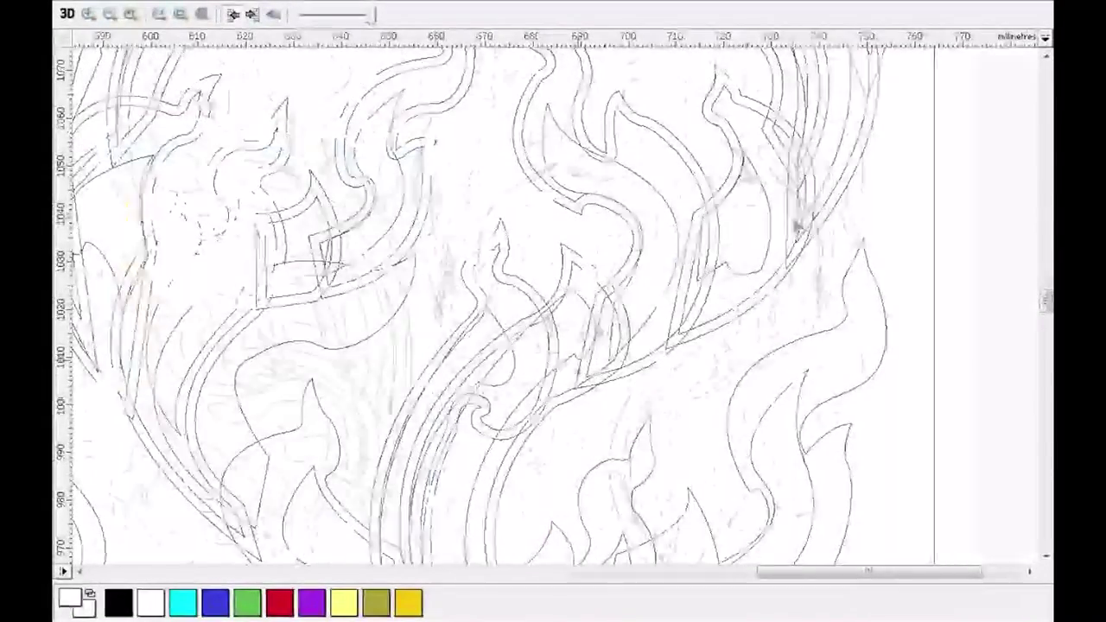
scroll(605, 346, "down", 2)
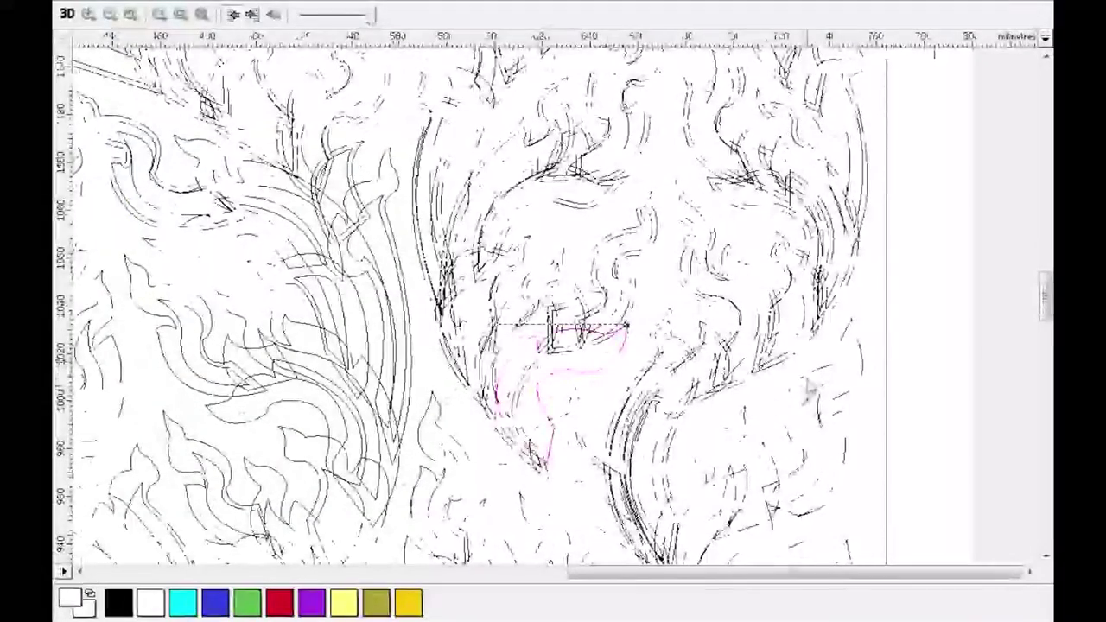
- Check the upper flame outlines one by one, from the left flames through the centre to the right-hand group
left_click(393, 184, "shift")
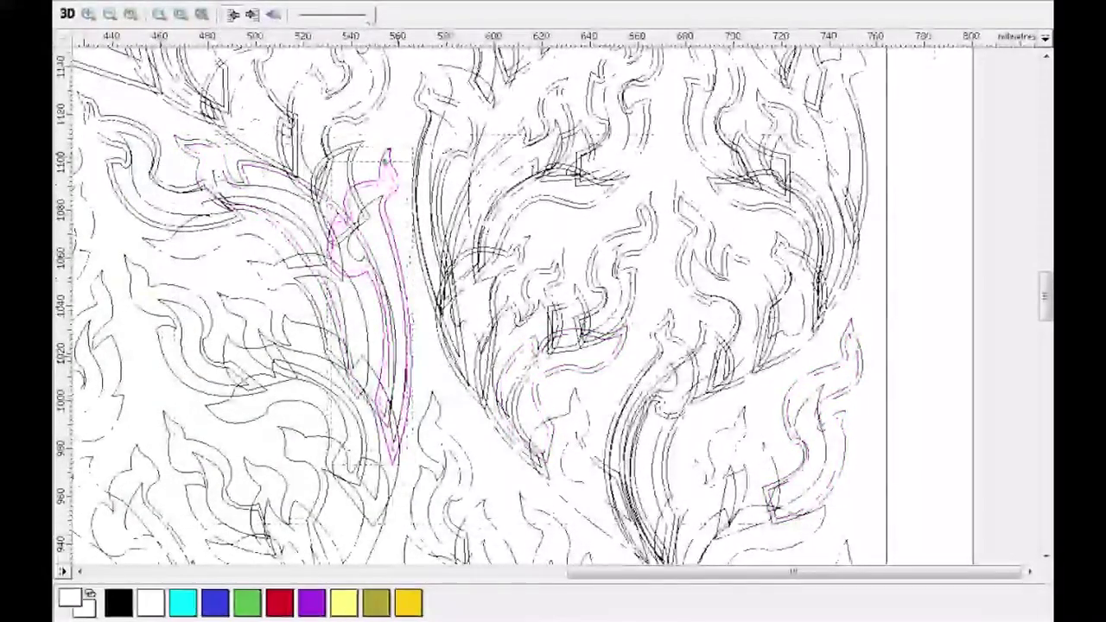
left_click(259, 285)
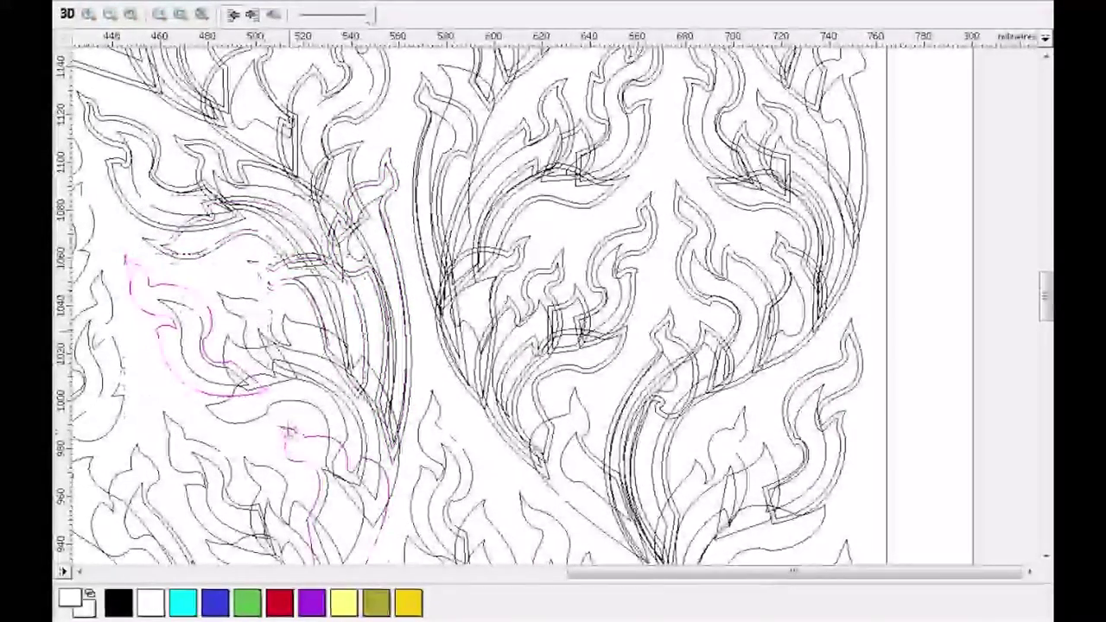
left_click(255, 359)
left_click(177, 441, "shift")
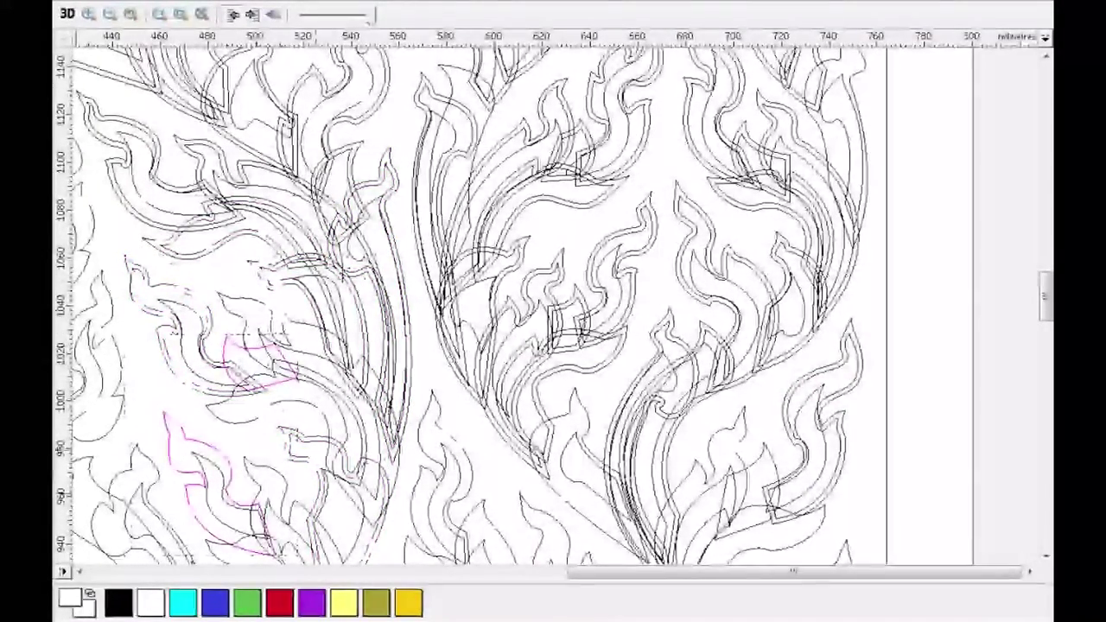
left_click(214, 408)
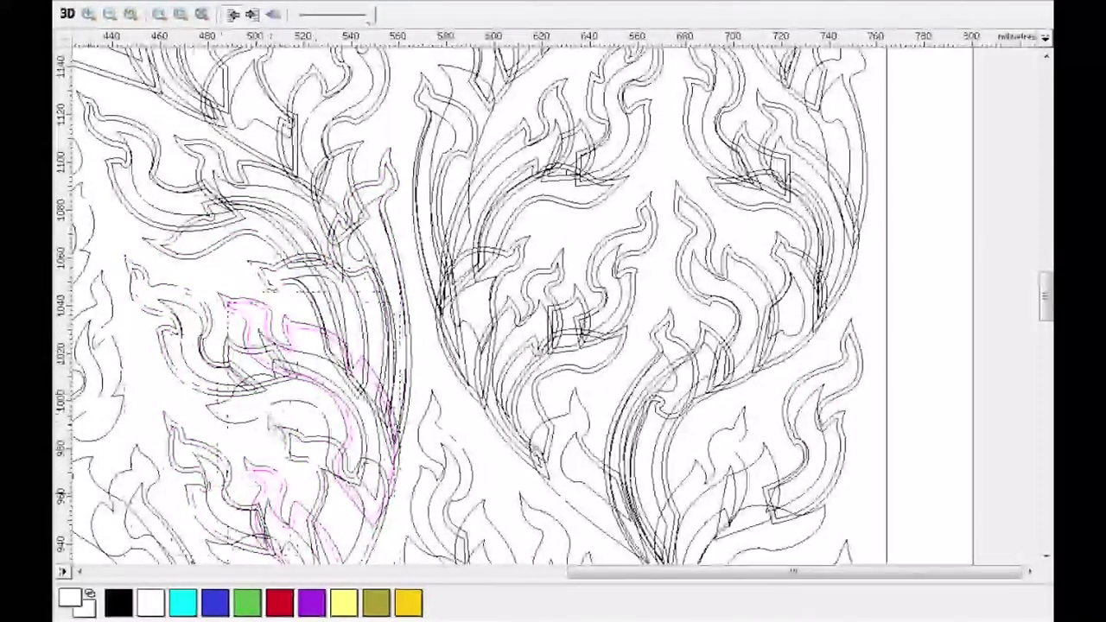
left_click(590, 419)
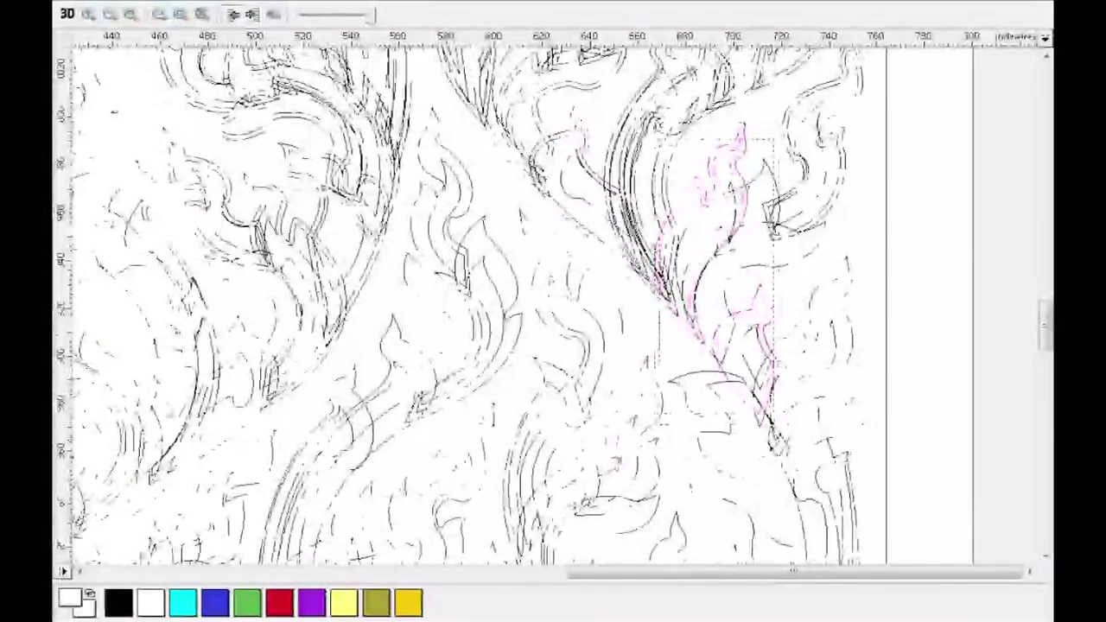
left_click(477, 209, "shift")
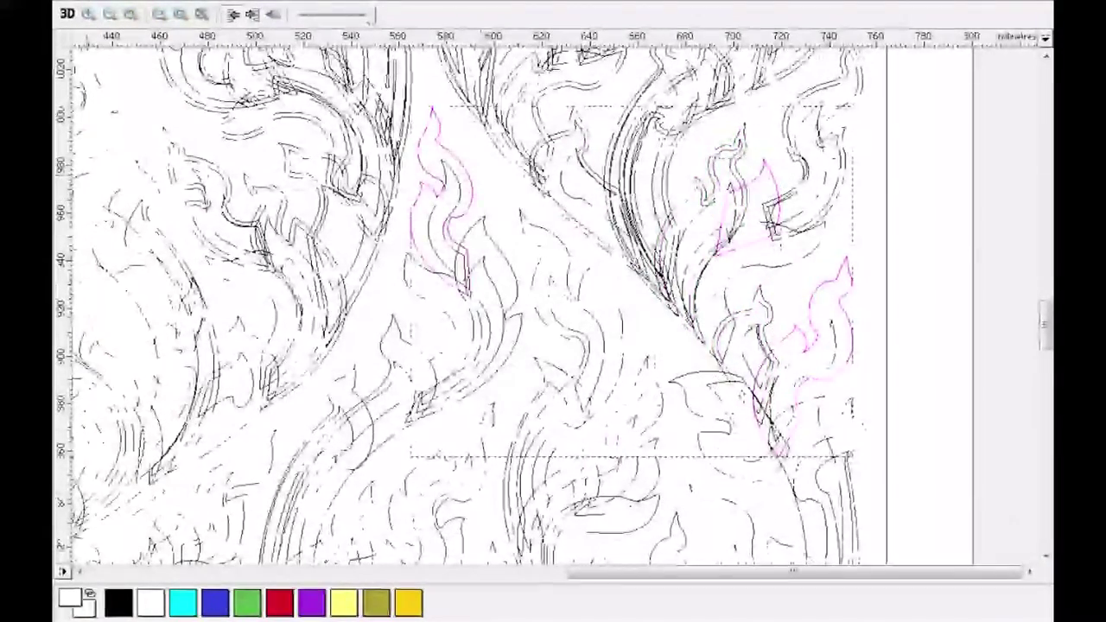
left_click(691, 293)
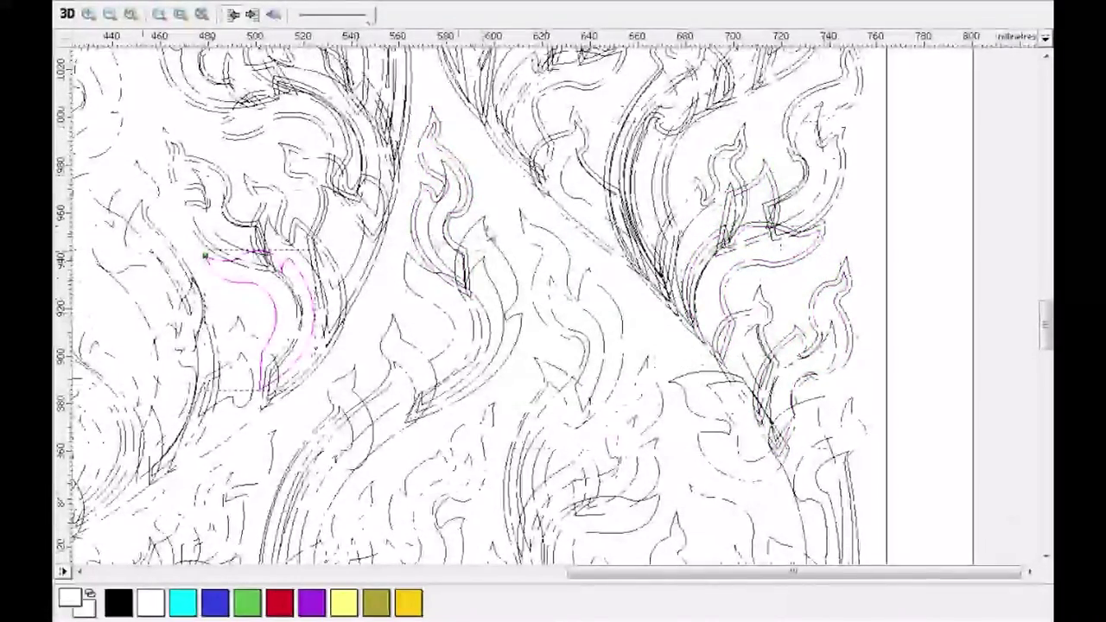
left_click(618, 344, "shift")
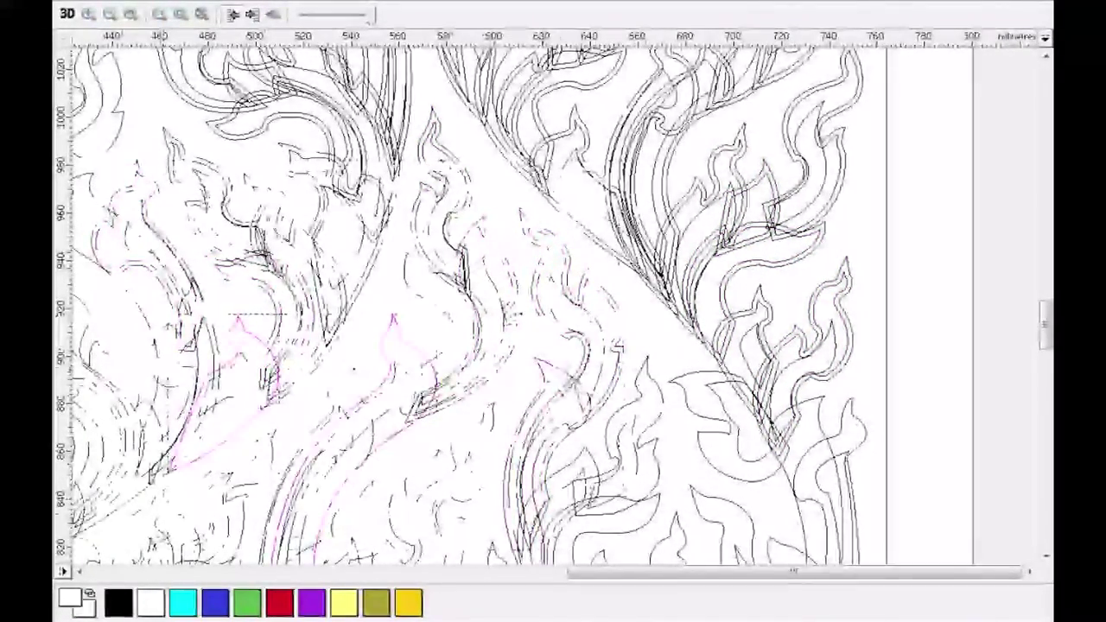
left_click(713, 430)
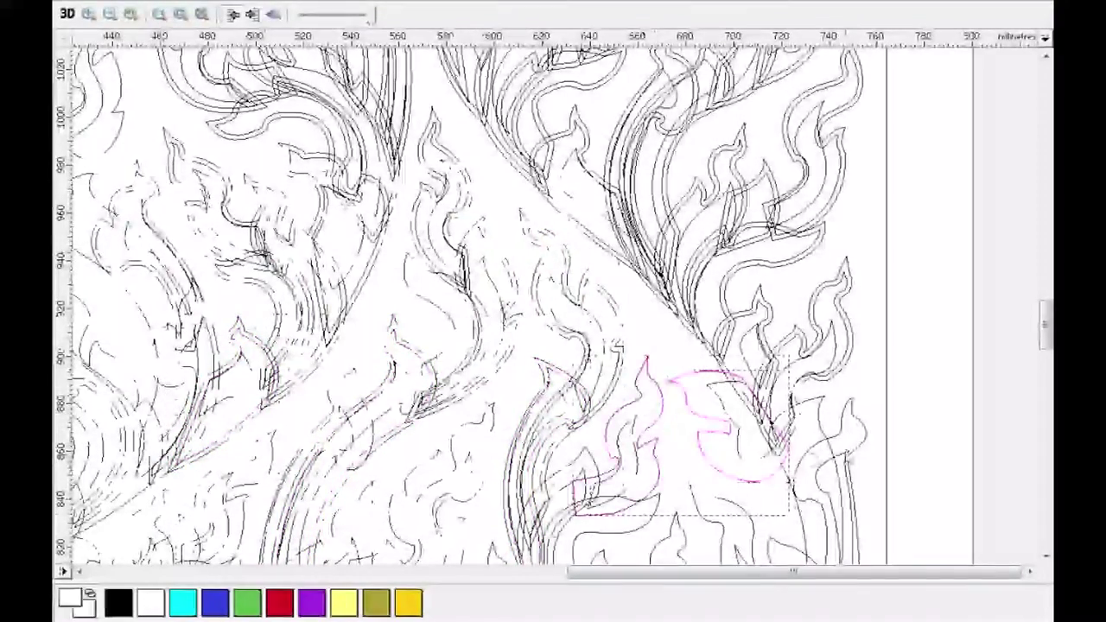
- Check the lower-middle curves and the lower-left and left-edge flame groups further down
scroll(553, 302, "down", 3)
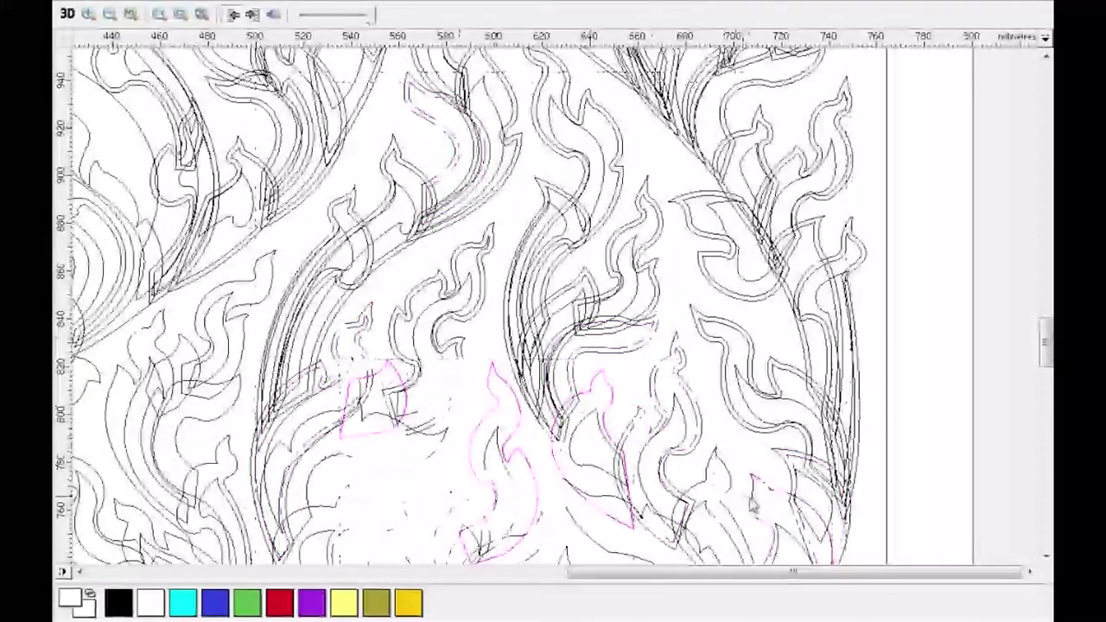
left_click(446, 427)
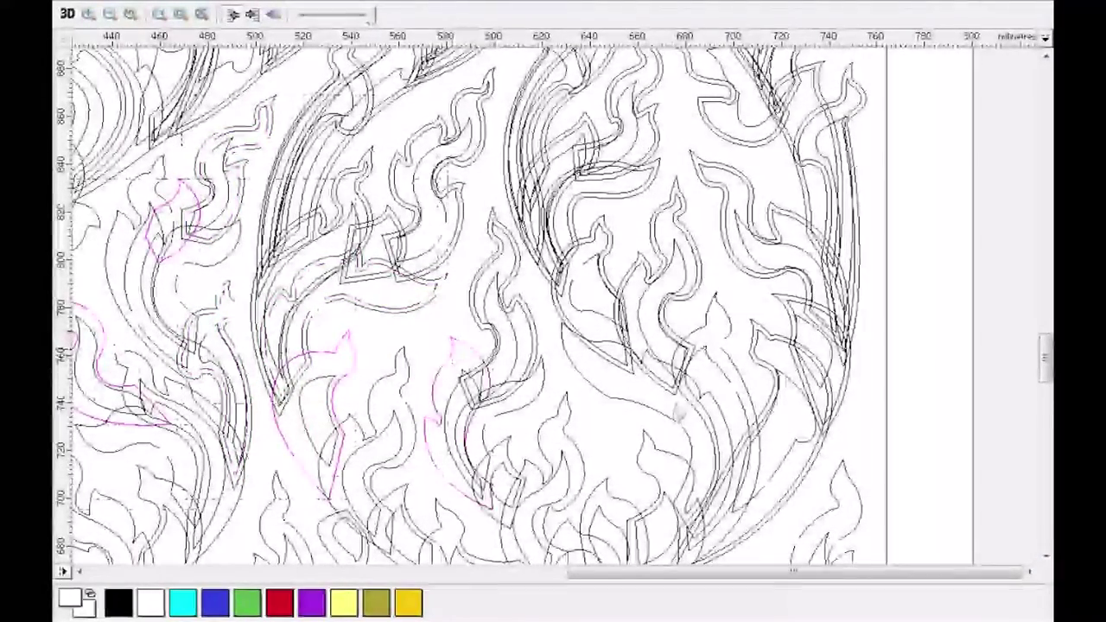
left_click(584, 490, "shift")
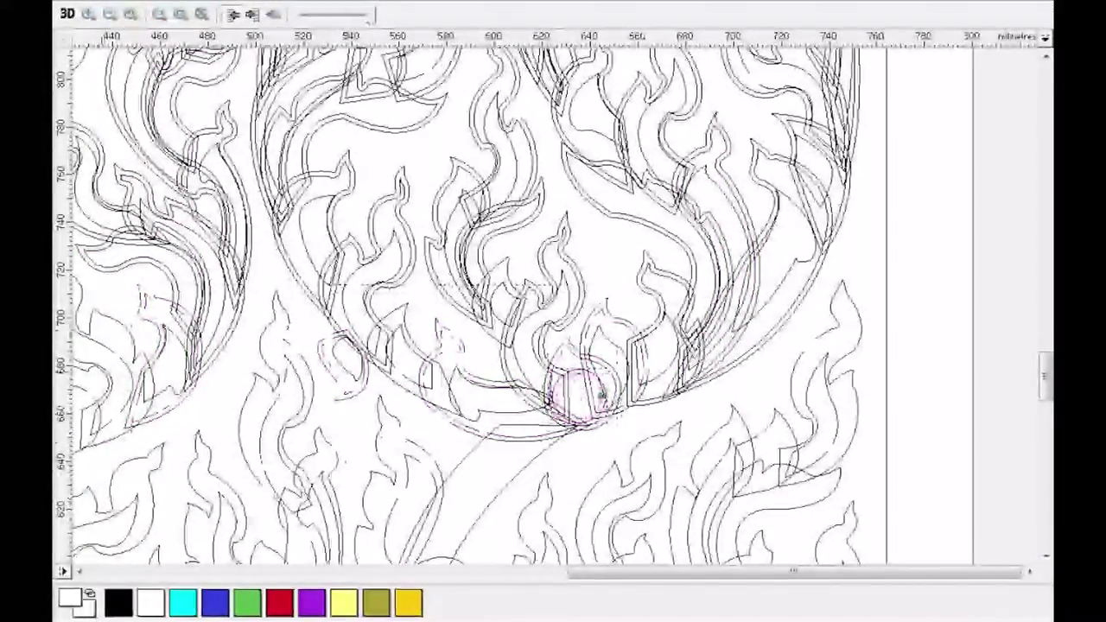
left_click(437, 502)
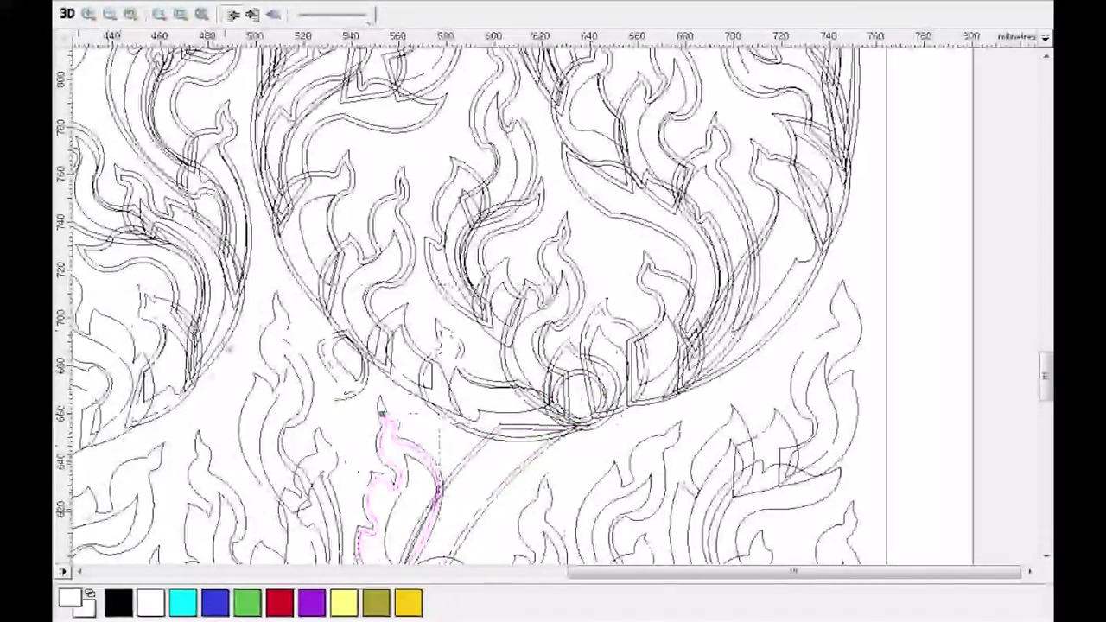
left_click(216, 481)
left_click(112, 380, "shift")
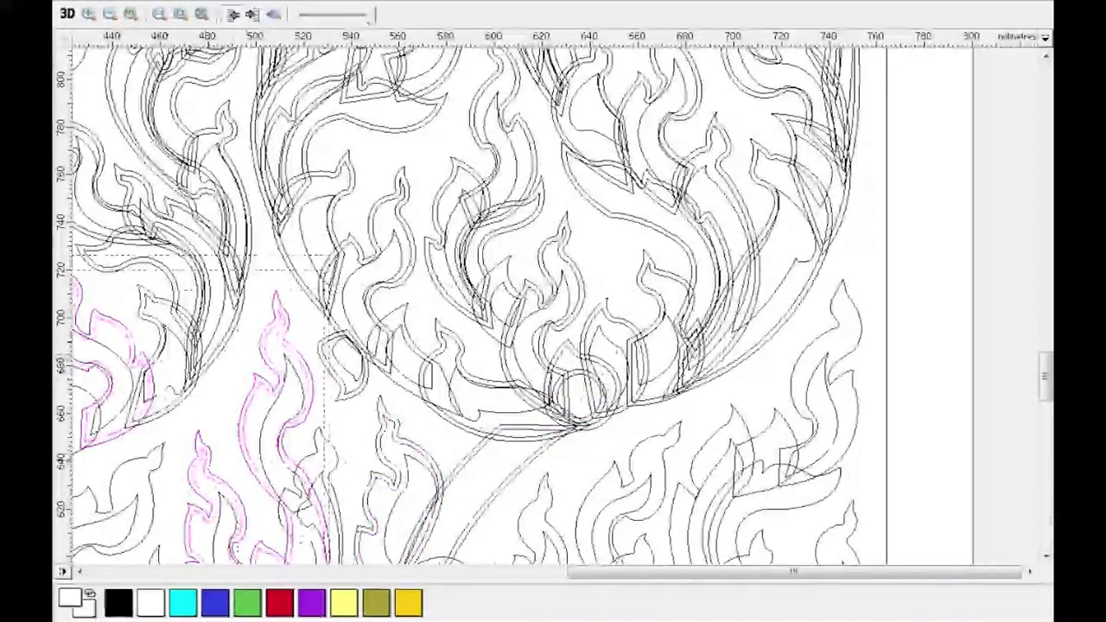
scroll(1046, 558, "down", 3)
- Move the middle flame outline right and down and rotate it toward the upper left
scroll(1046, 557, "left", 2)
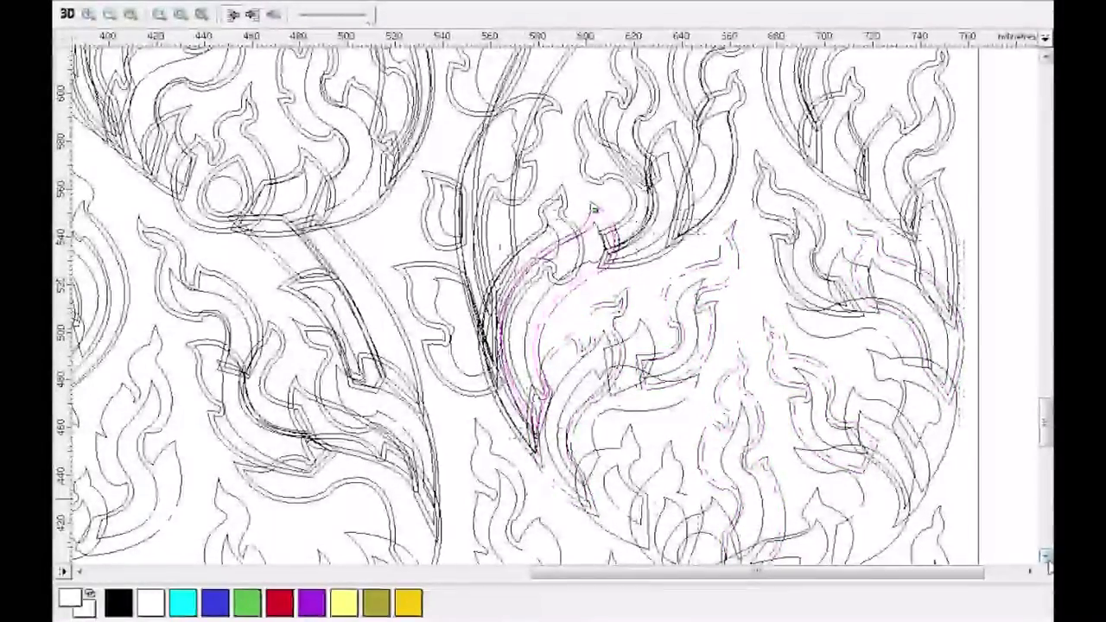
left_click(1046, 555)
left_click(636, 298)
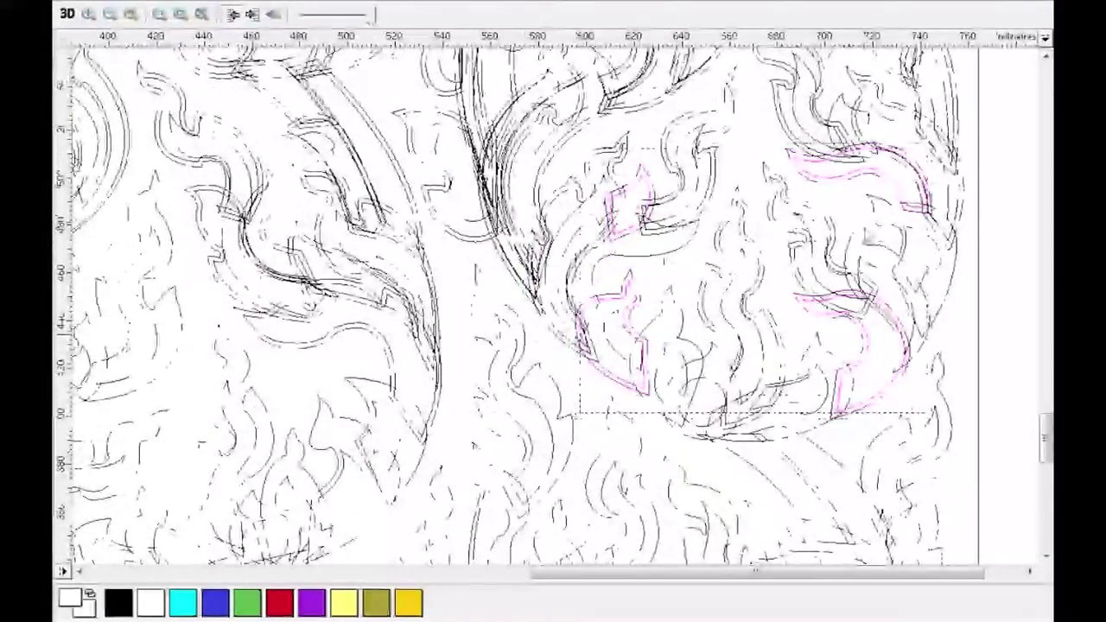
left_click_drag(636, 297, 762, 325)
left_click_drag(700, 350, 722, 357)
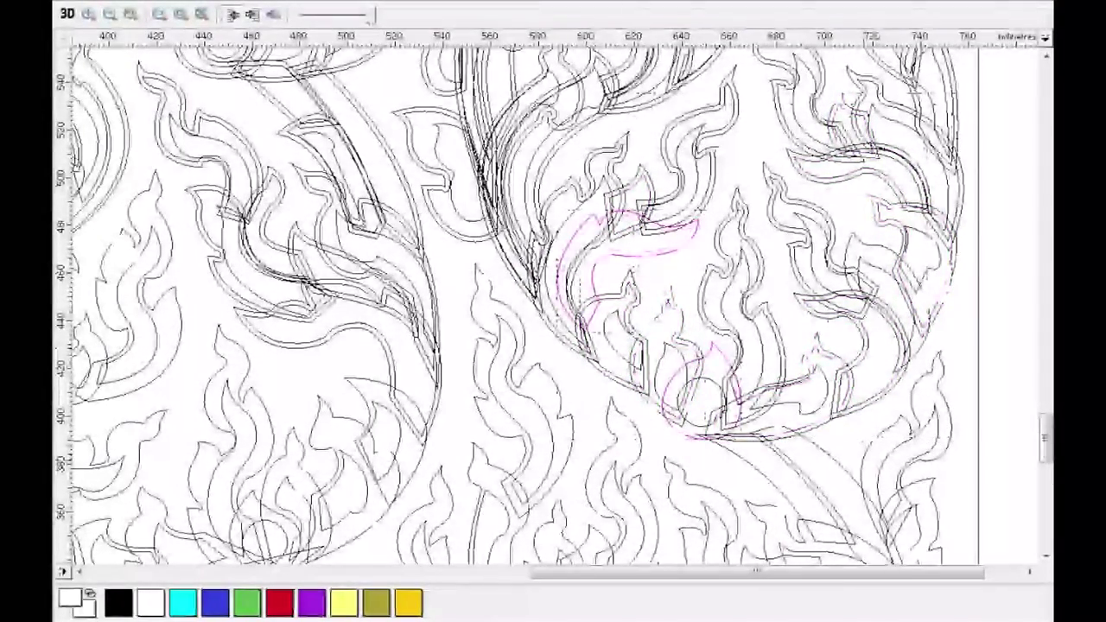
left_click(1046, 558)
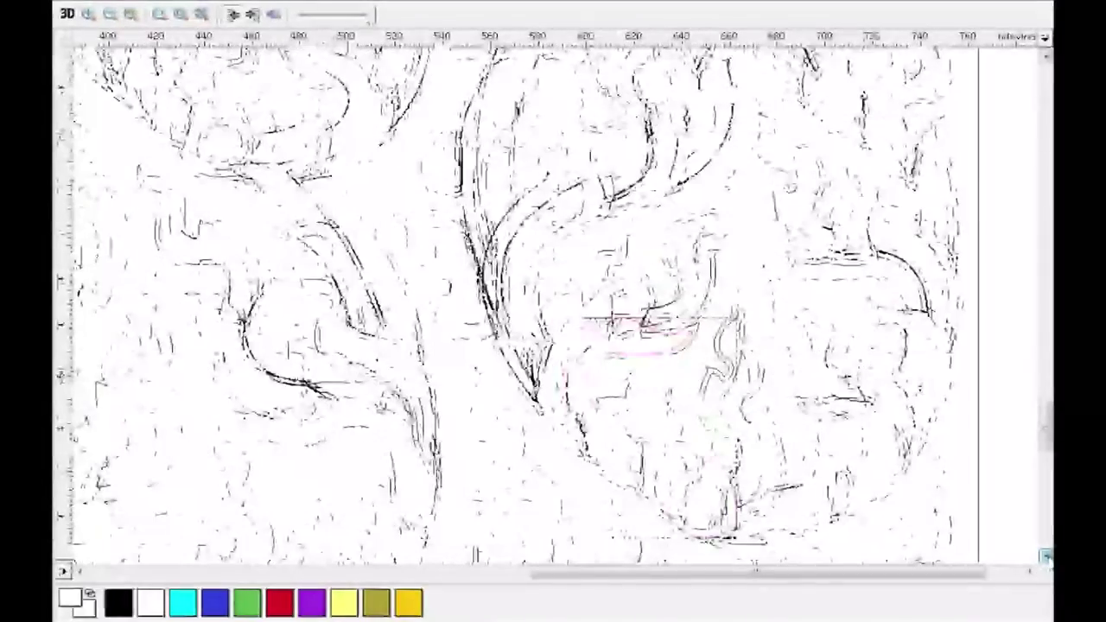
left_click(1045, 557)
- Shift the left, right-hand and top-right flame groups to new positions further down
left_click(260, 381, "shift")
left_click_drag(605, 363, 726, 326)
left_click(729, 328, "shift")
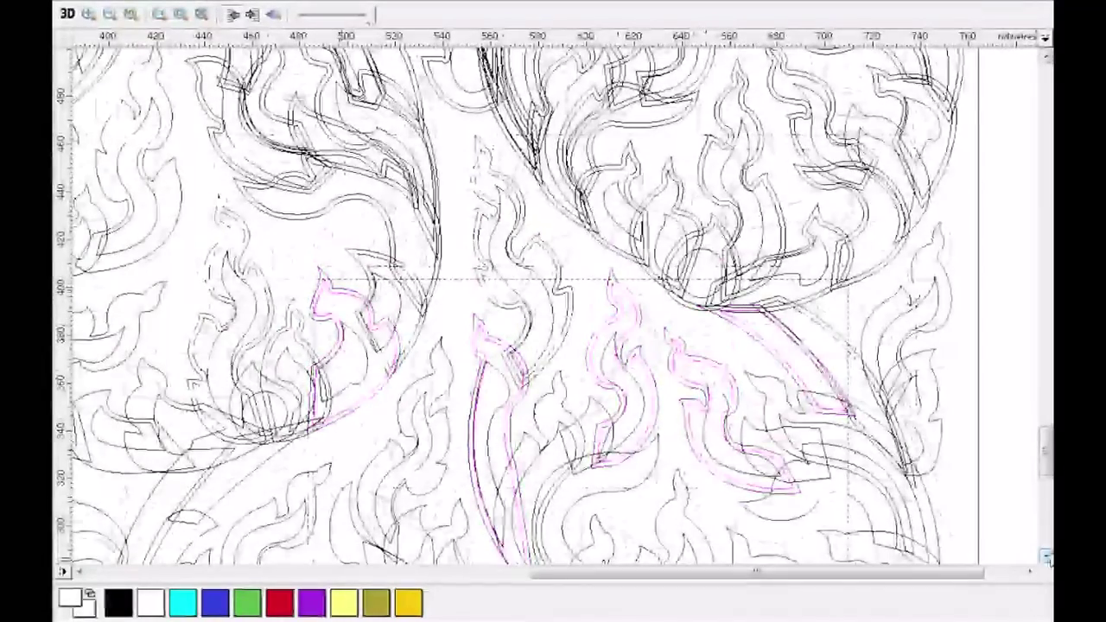
left_click(1046, 557)
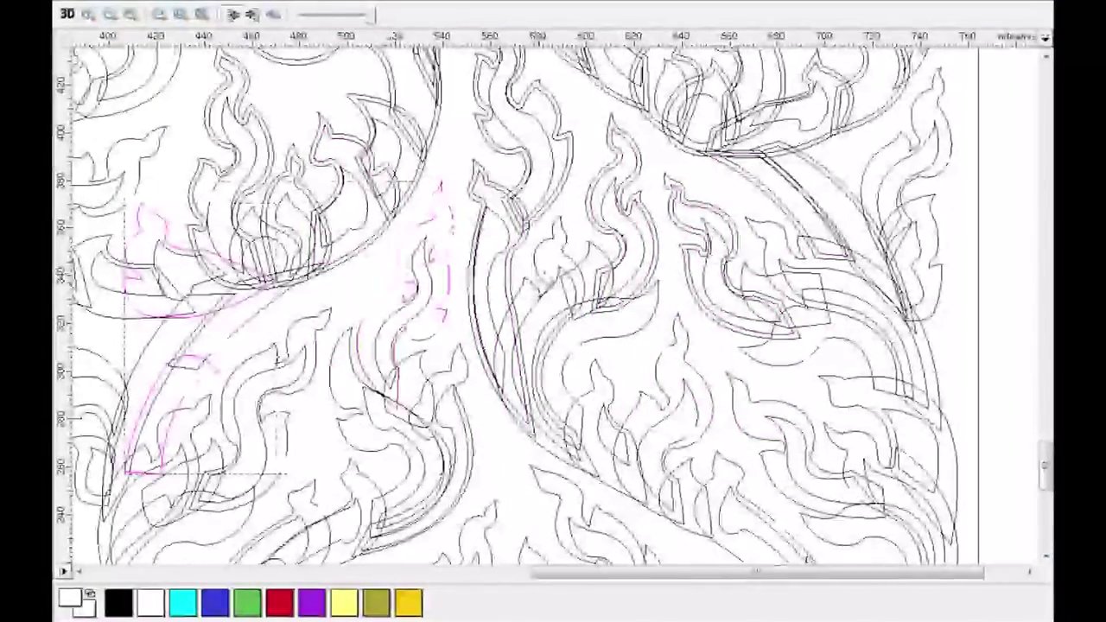
left_click(905, 143, "shift")
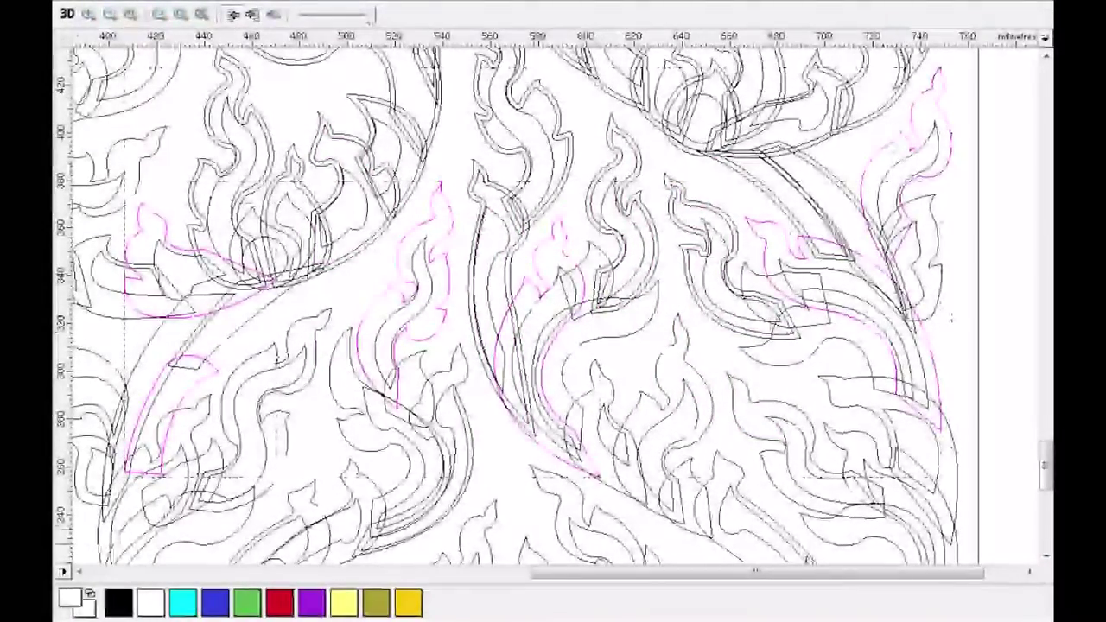
left_click(775, 350, "shift")
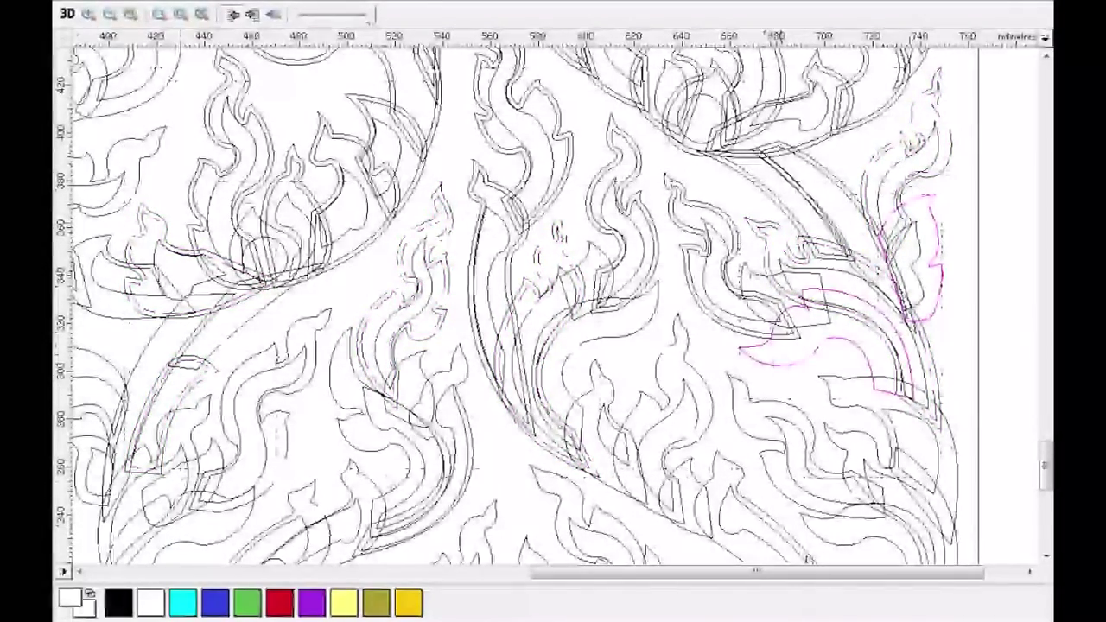
left_click_drag(745, 270, 804, 415)
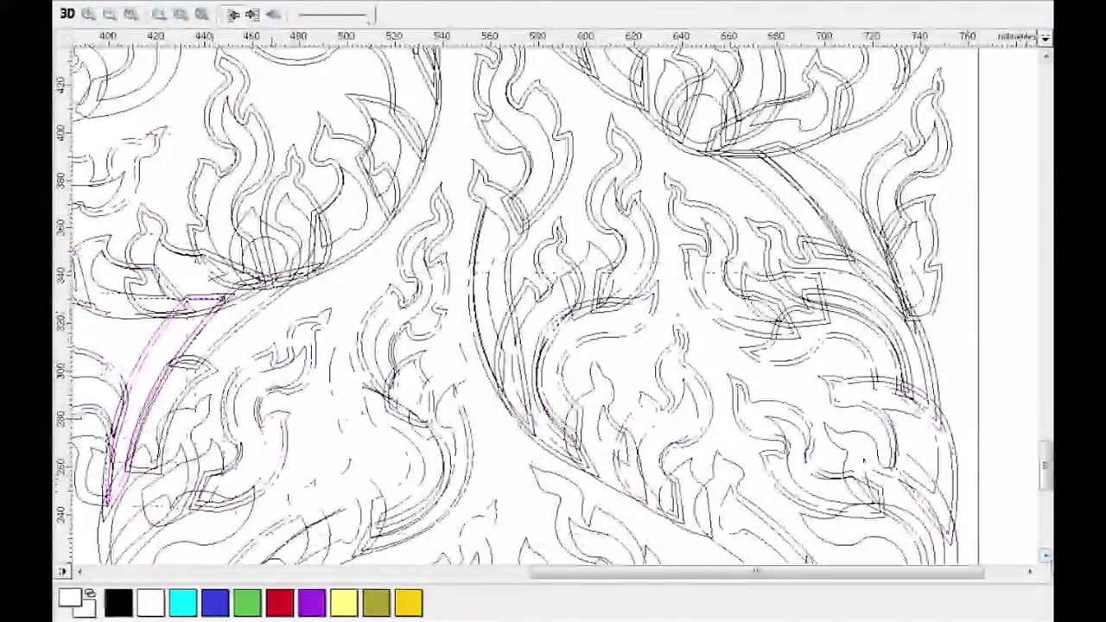
- Scroll down to the bottom edge of the flame panel
scroll(519, 303, "down", 5)
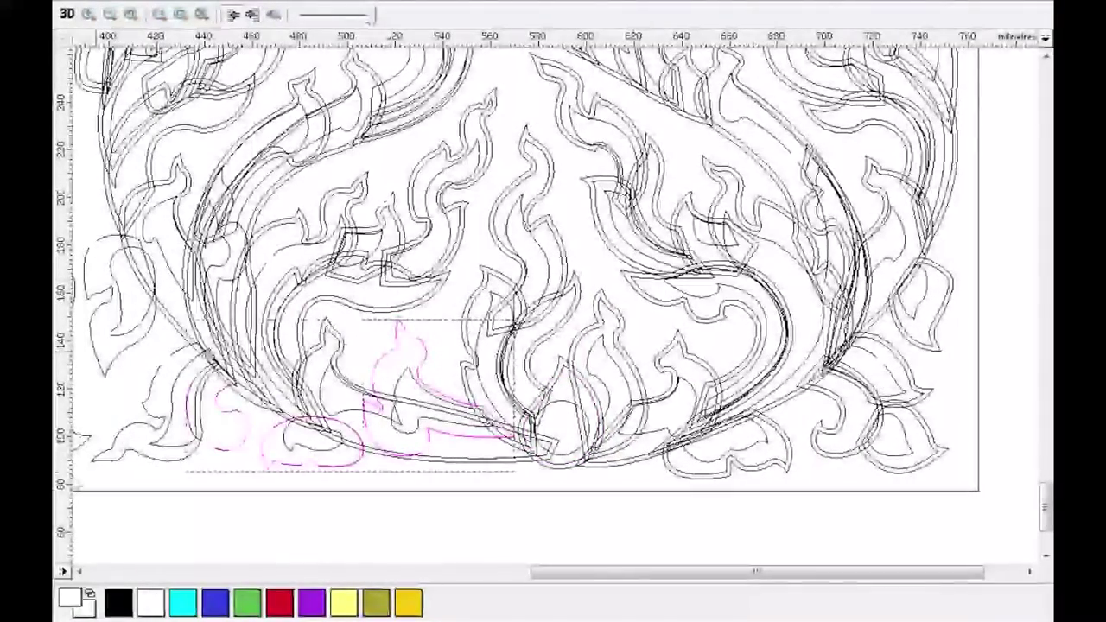
- Move the lower-left leaf shape upward in the upper-middle section
scroll(519, 259, "left", 5)
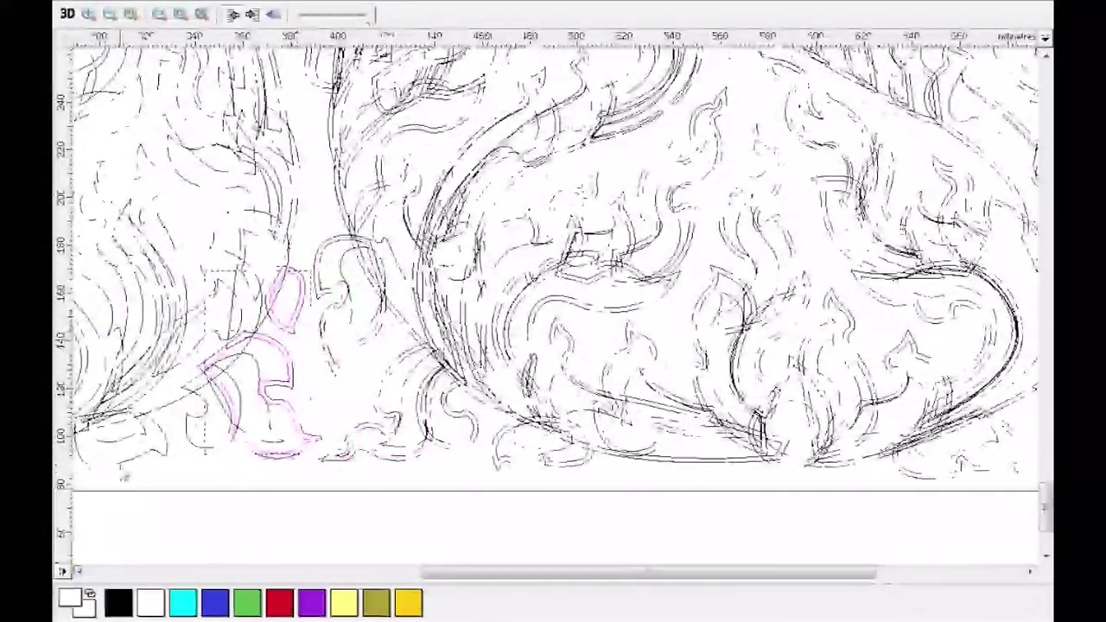
scroll(416, 260, "up", 3)
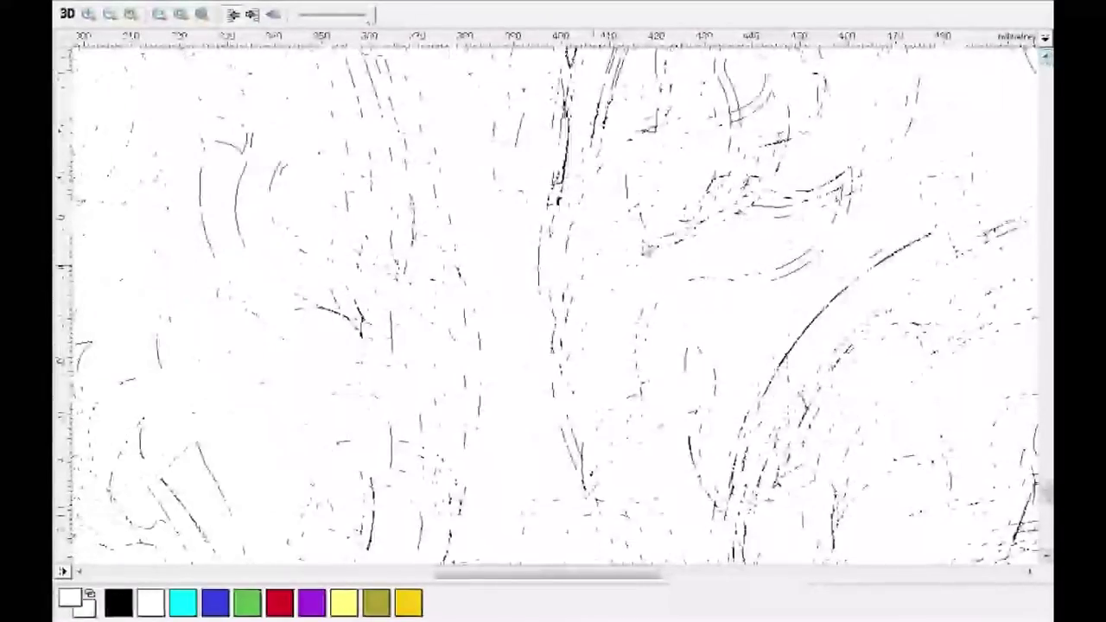
scroll(535, 302, "down", 2)
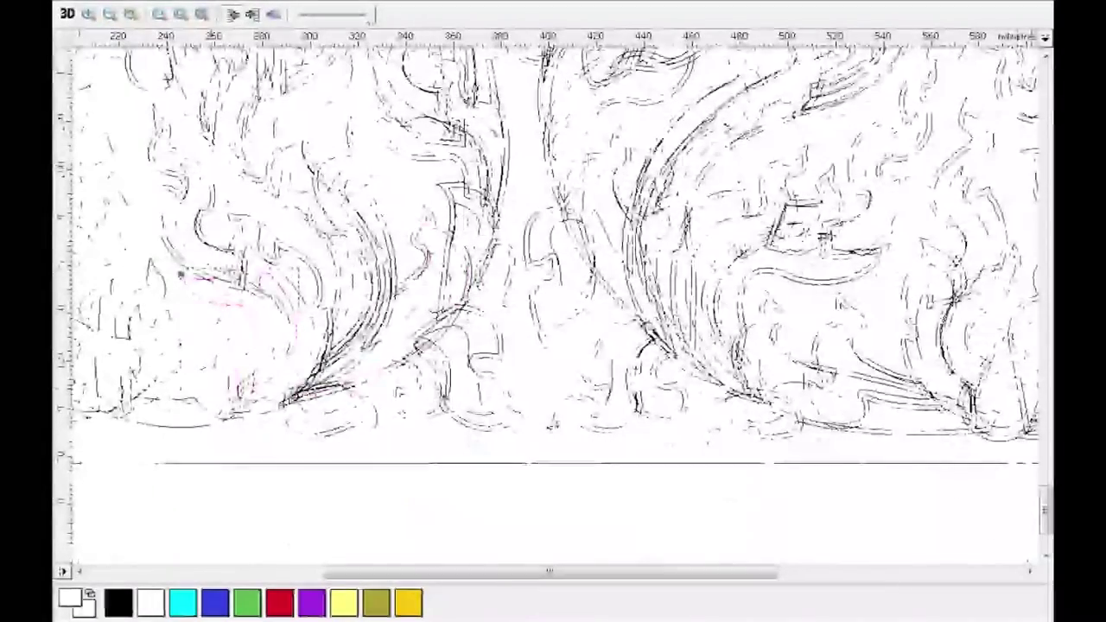
middle_click_drag(217, 326, 495, 325)
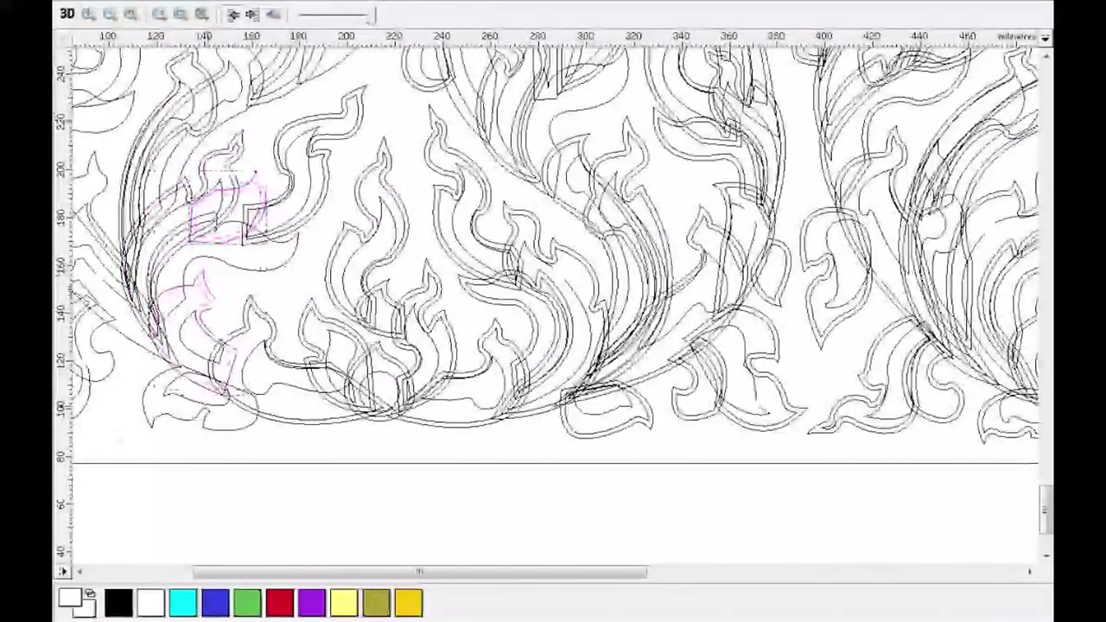
mouse_move(153, 417)
left_mouse_down()
mouse_move(291, 244)
mouse_move(624, 85)
left_mouse_up()
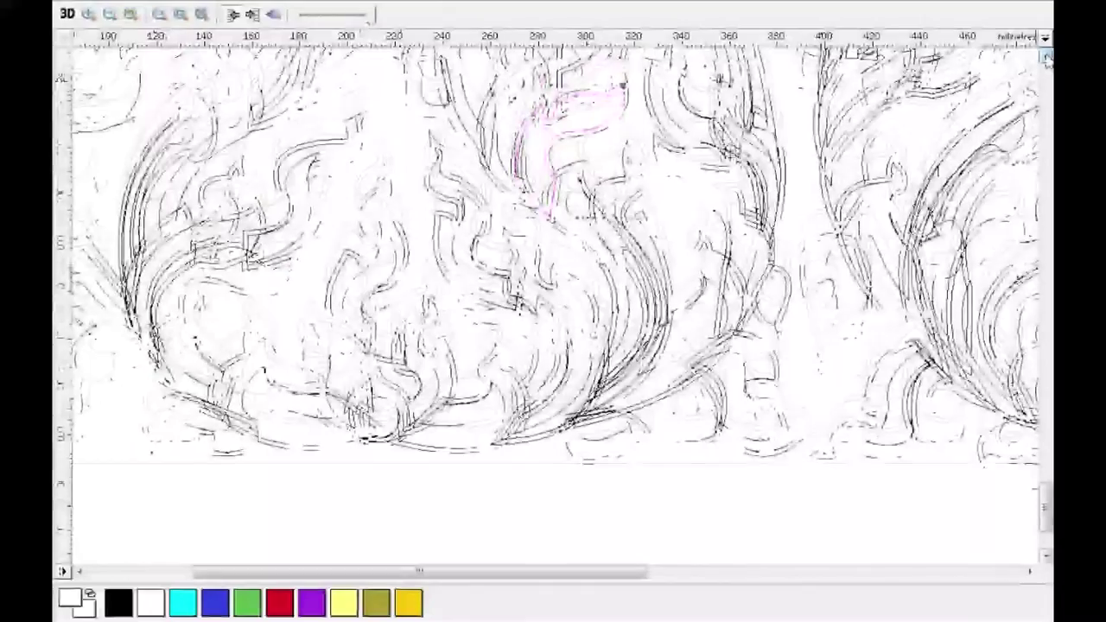
left_click_drag(624, 84, 443, 260)
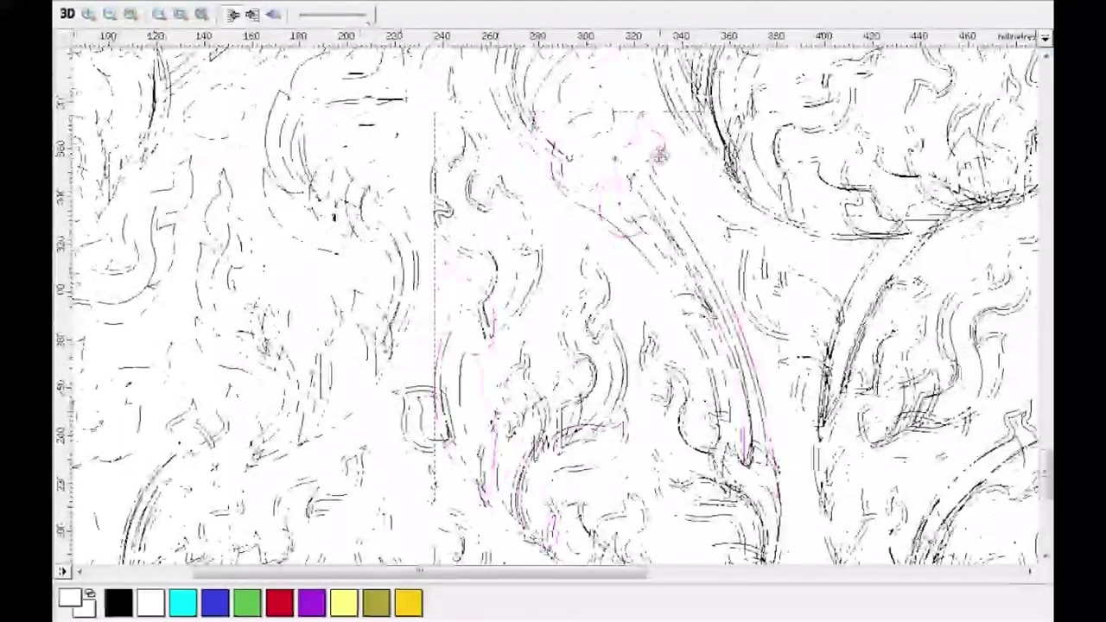
- Box-select stray fragments among the central leaves, the large central leaf and the lower-left area
mouse_move(658, 156)
left_mouse_down()
mouse_move(416, 90)
mouse_move(399, 102)
left_mouse_up()
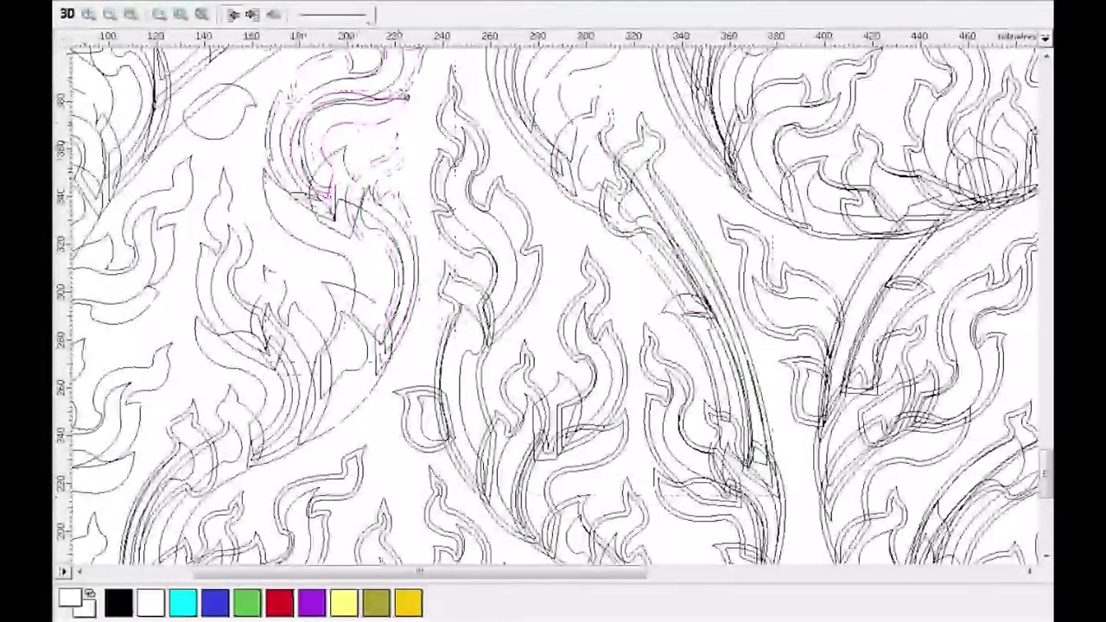
mouse_move(400, 102)
left_mouse_down()
mouse_move(298, 443)
mouse_move(337, 264)
left_mouse_up()
mouse_move(262, 169)
left_mouse_down()
mouse_move(158, 399)
mouse_move(171, 288)
left_mouse_up()
- Select stray fragments in the left leaf area and on the larger lower-left leaf at the panel's left edge
scroll(553, 303, "left", 3)
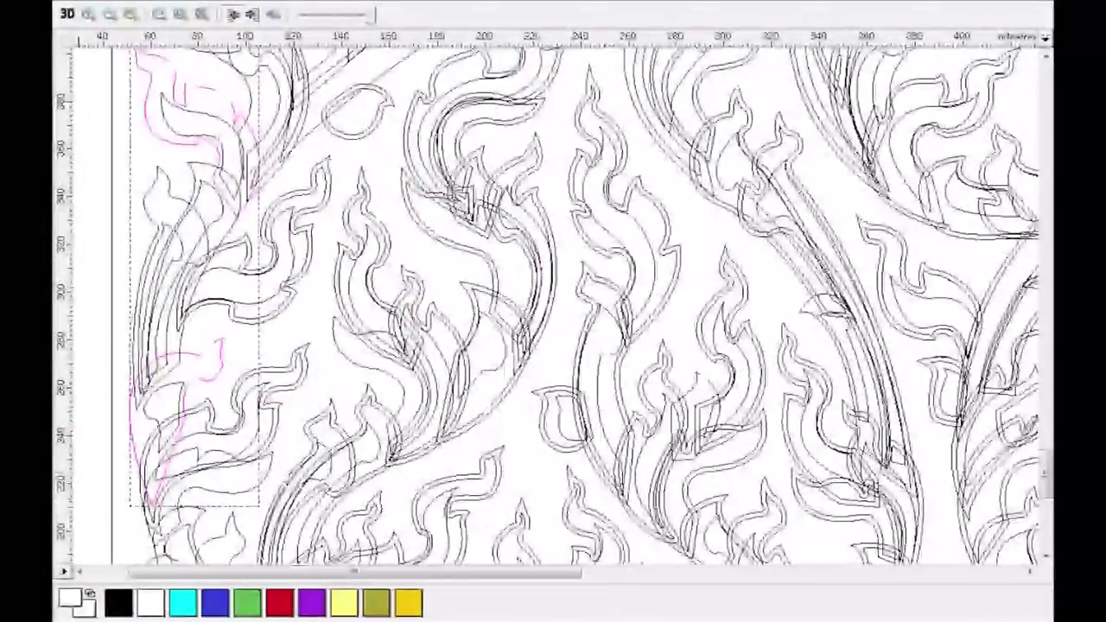
left_click_drag(132, 51, 155, 166)
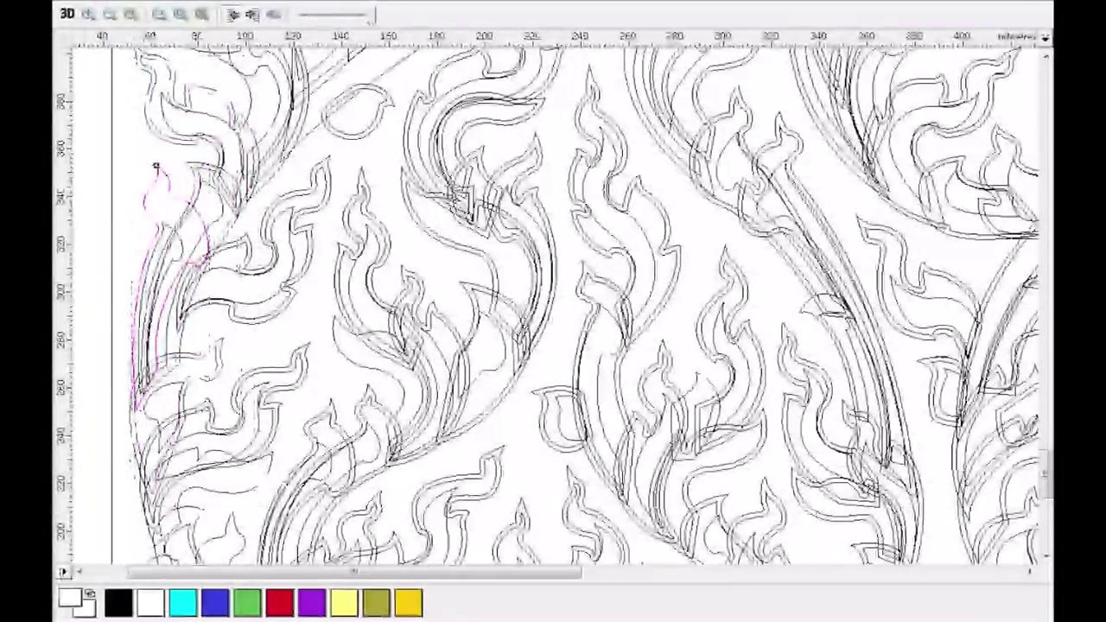
left_click(1046, 560)
left_click(1046, 560)
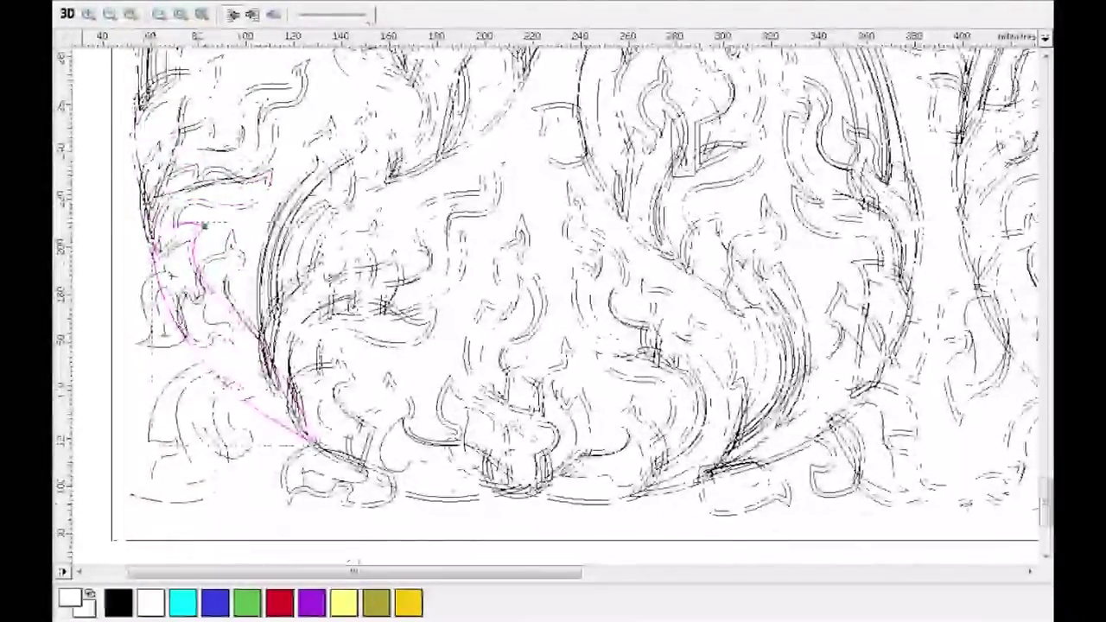
left_click(180, 378)
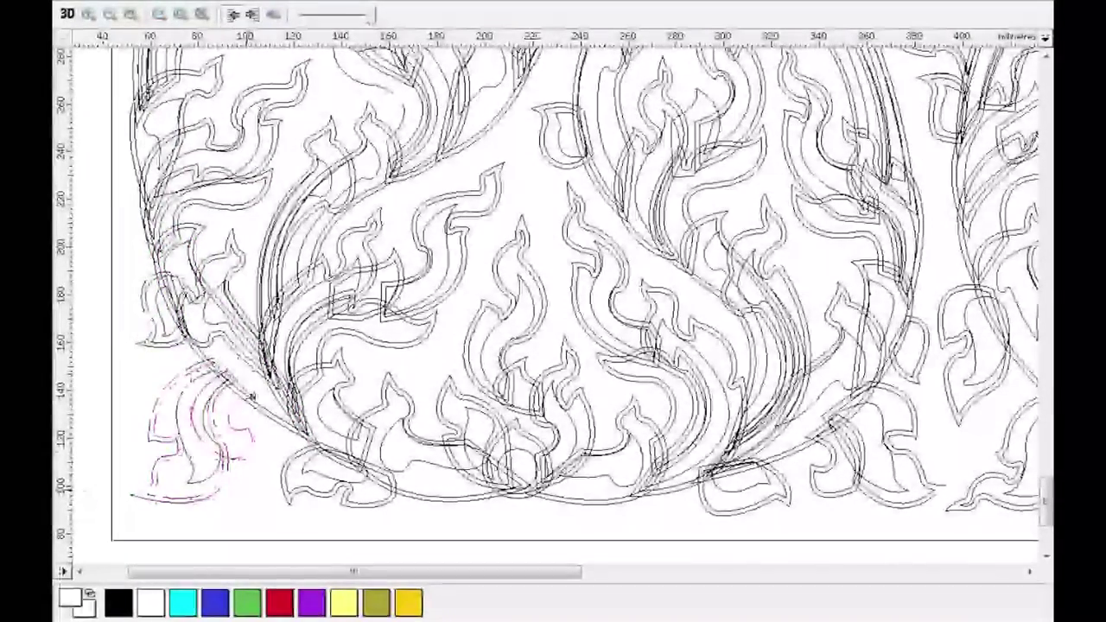
scroll(575, 302, "up", 5)
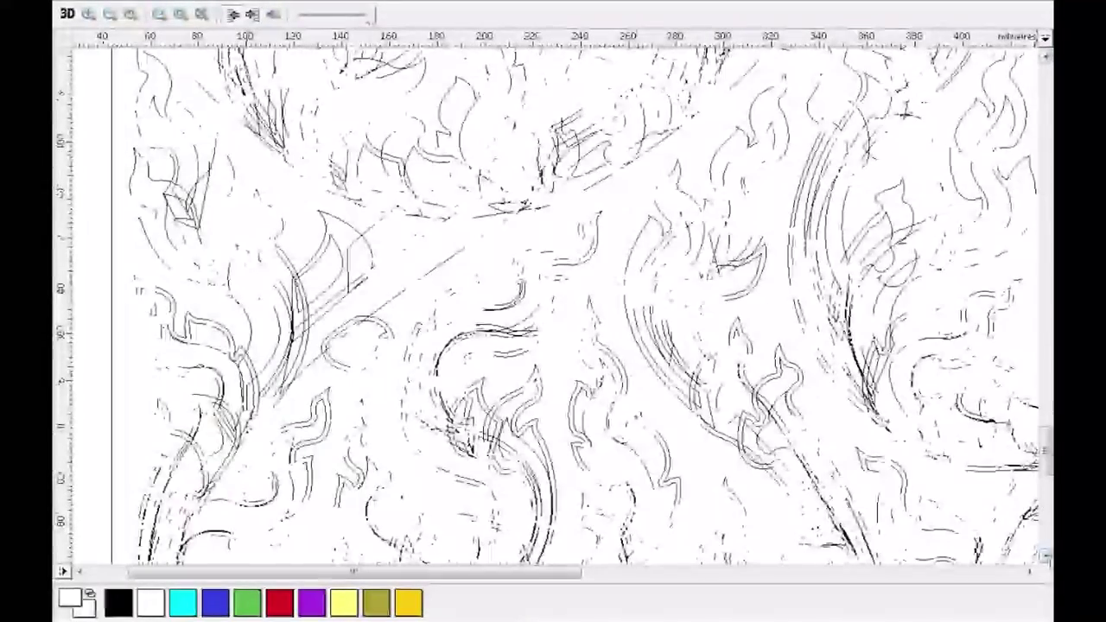
scroll(553, 311, "down", 1)
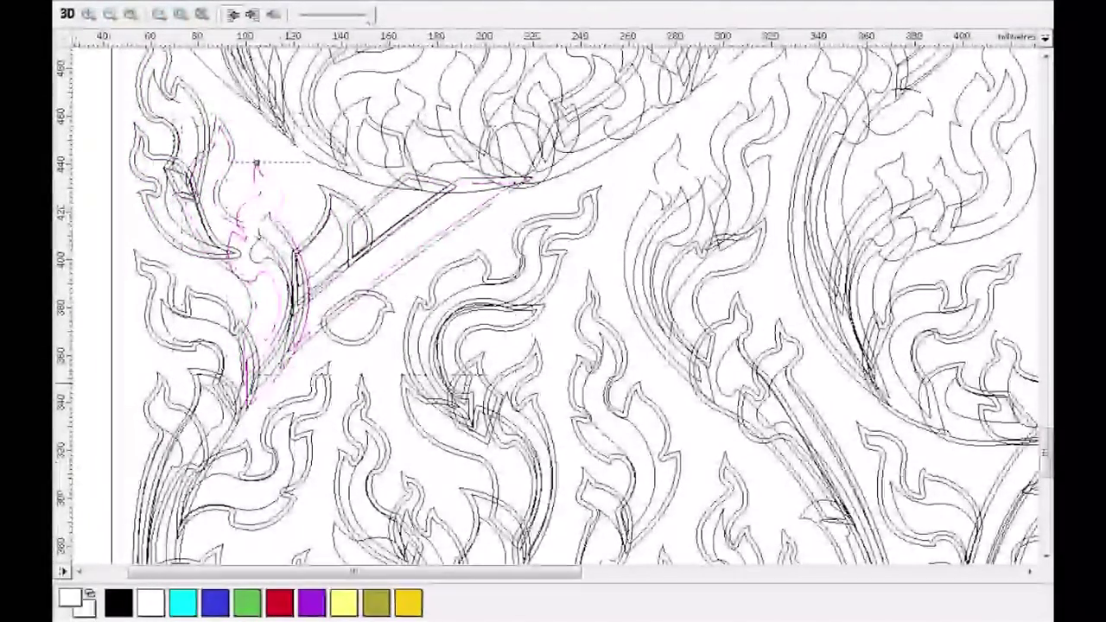
left_click(1045, 57)
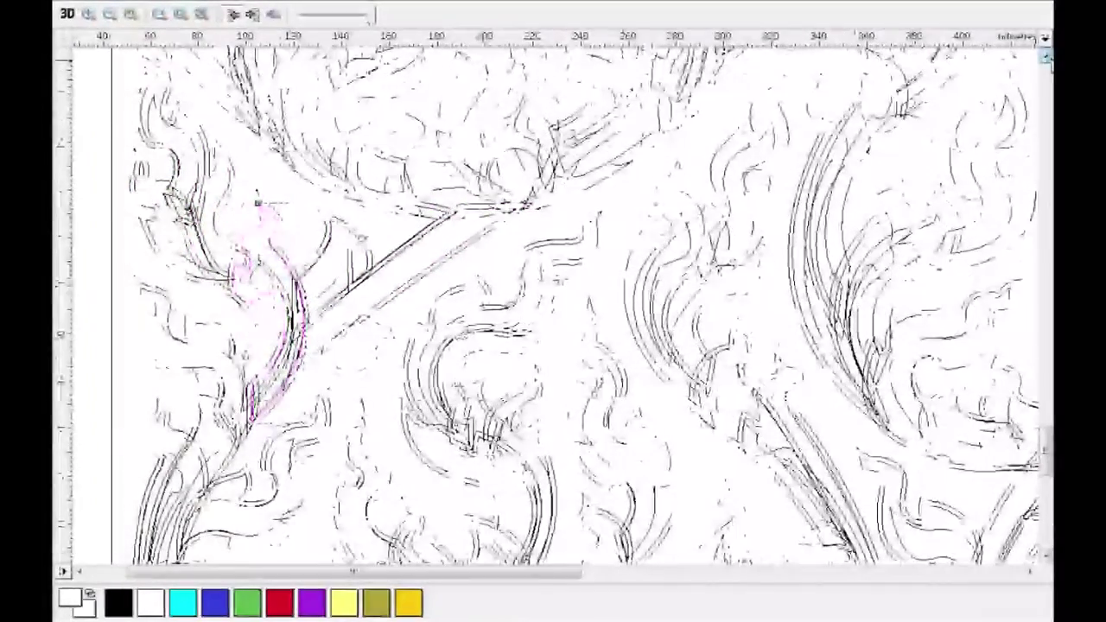
left_click(1045, 57)
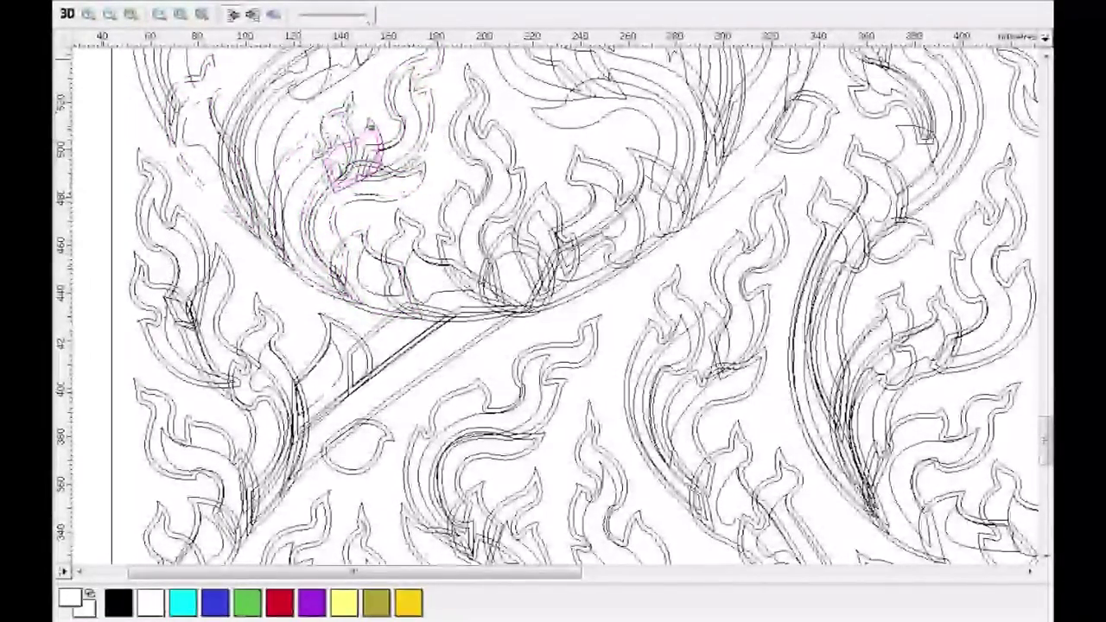
scroll(368, 130, "up", 5)
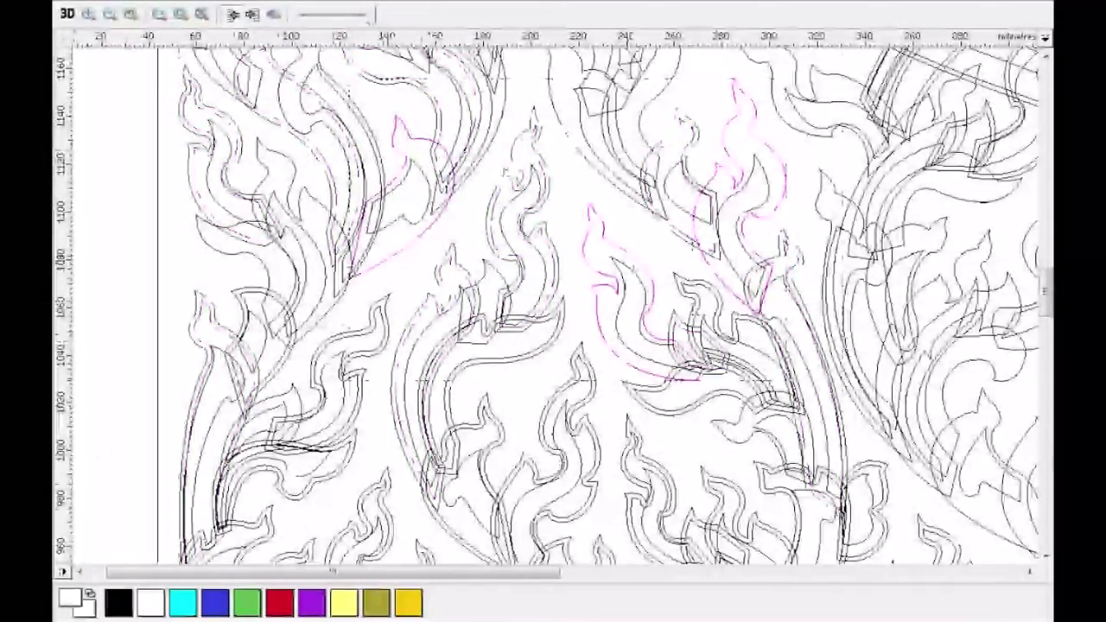
- Pan right and up to where the long diagonal band crosses the flame leaves
scroll(553, 302, "up", 2)
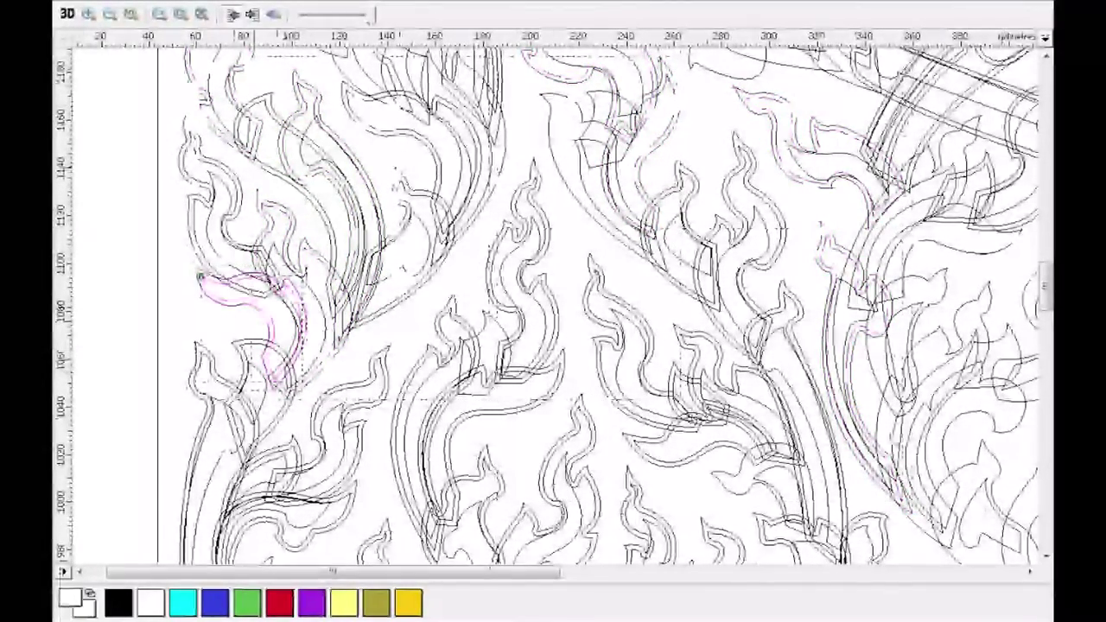
scroll(554, 302, "right", 5)
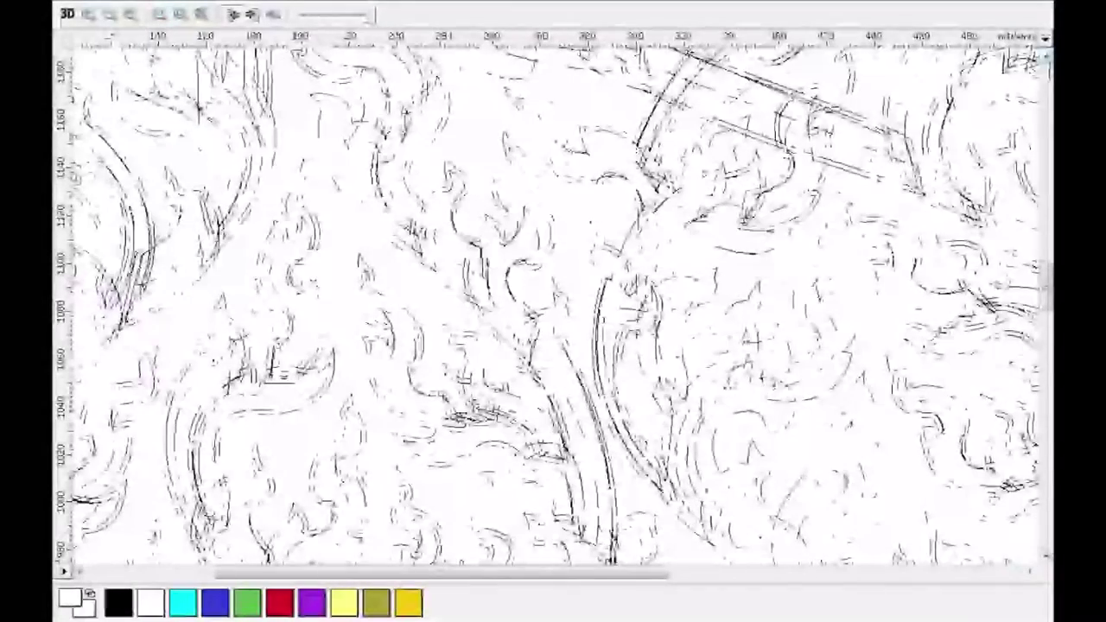
scroll(553, 302, "up", 1)
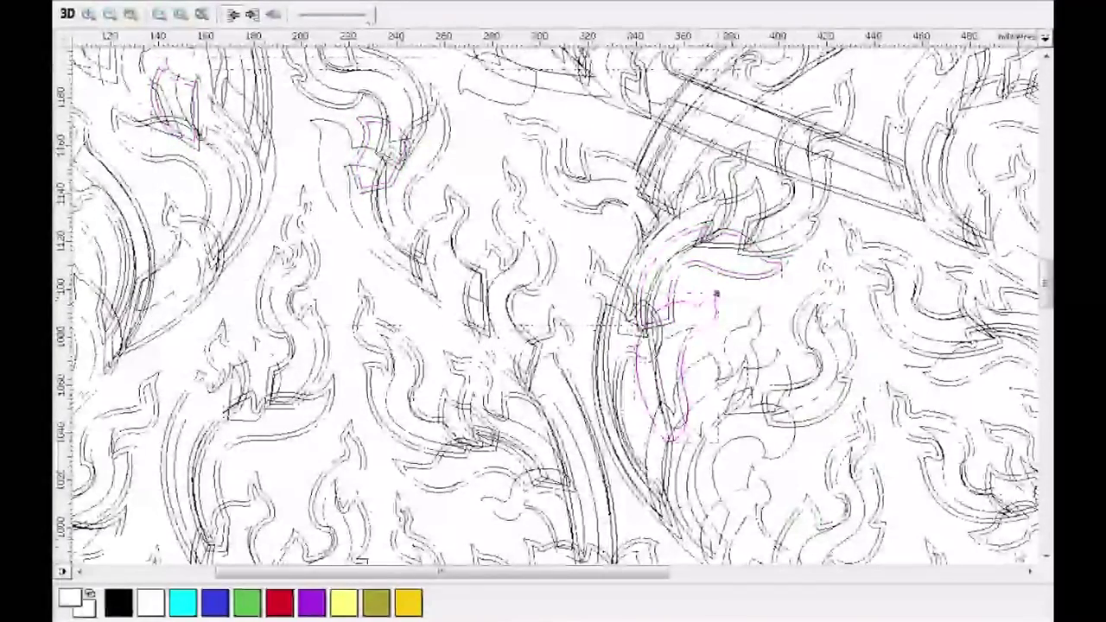
scroll(717, 295, "down", 4)
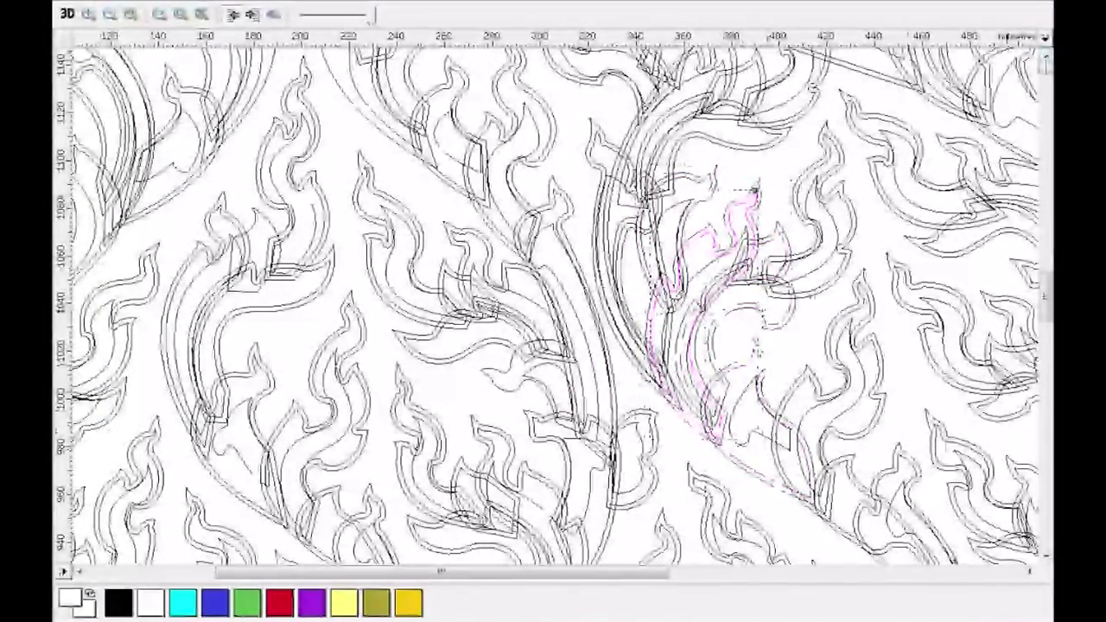
scroll(755, 190, "down", 2)
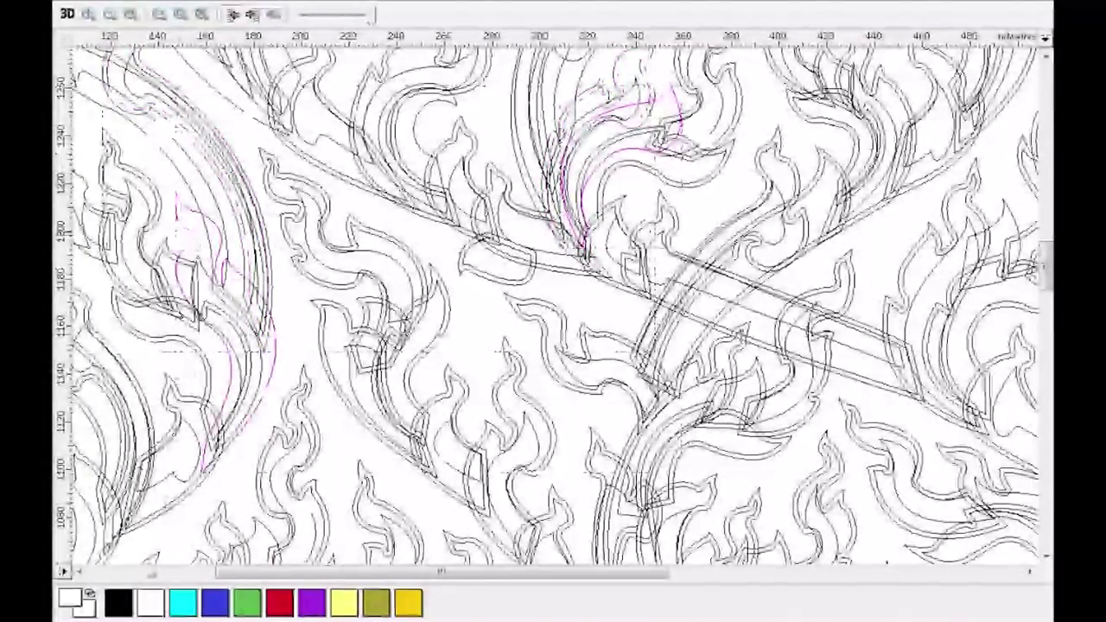
scroll(554, 302, "left", 3)
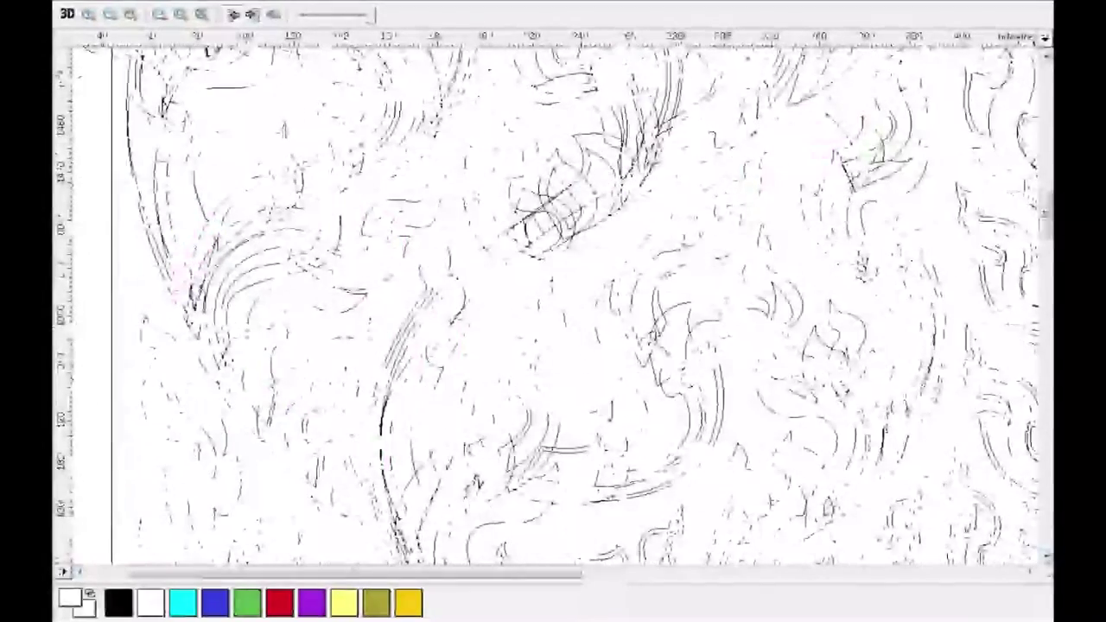
- Scroll the 2D view within the upper part of the panel to reach the next area to clean
scroll(554, 303, "down", 5)
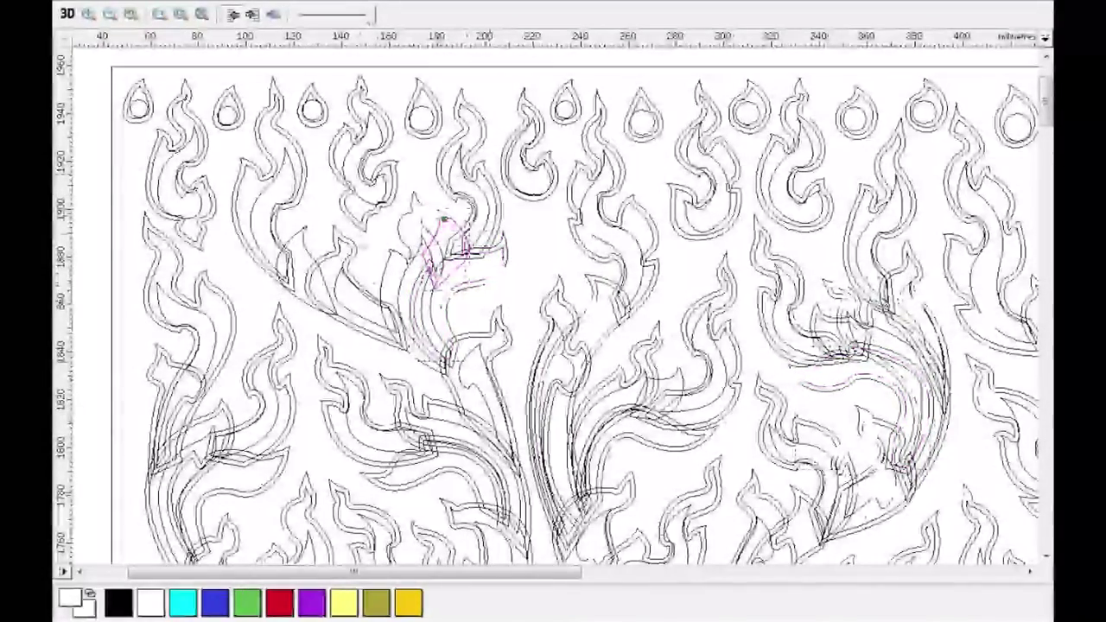
- Select and delete the stray fragment on the leaf below the top row, then review down to the lower mid-panel
left_click_drag(414, 204, 296, 235)
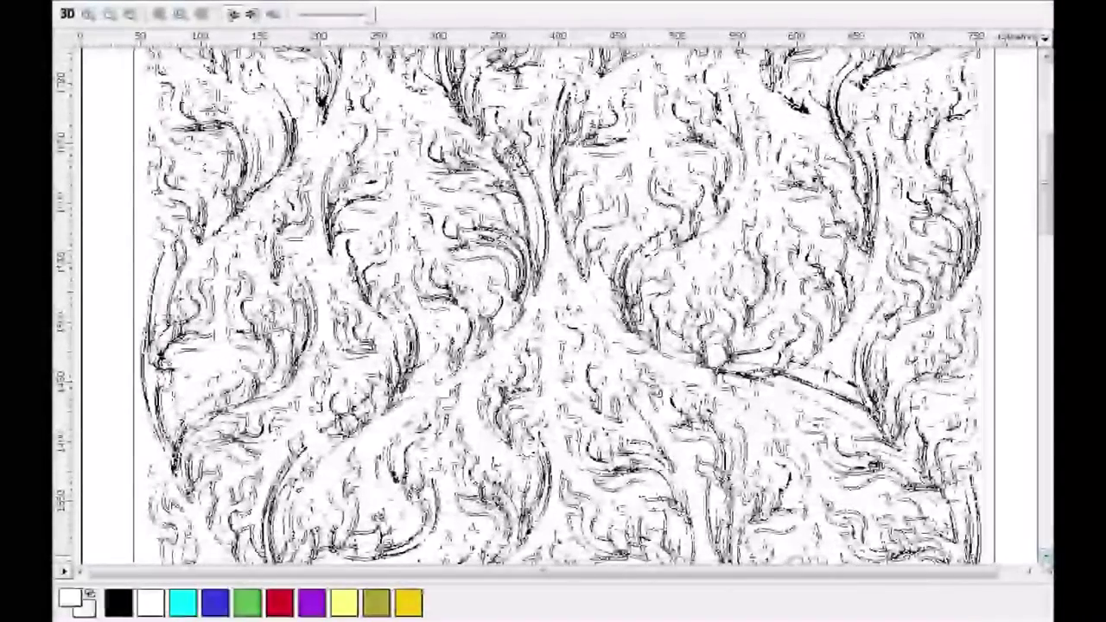
scroll(561, 303, "down", 3)
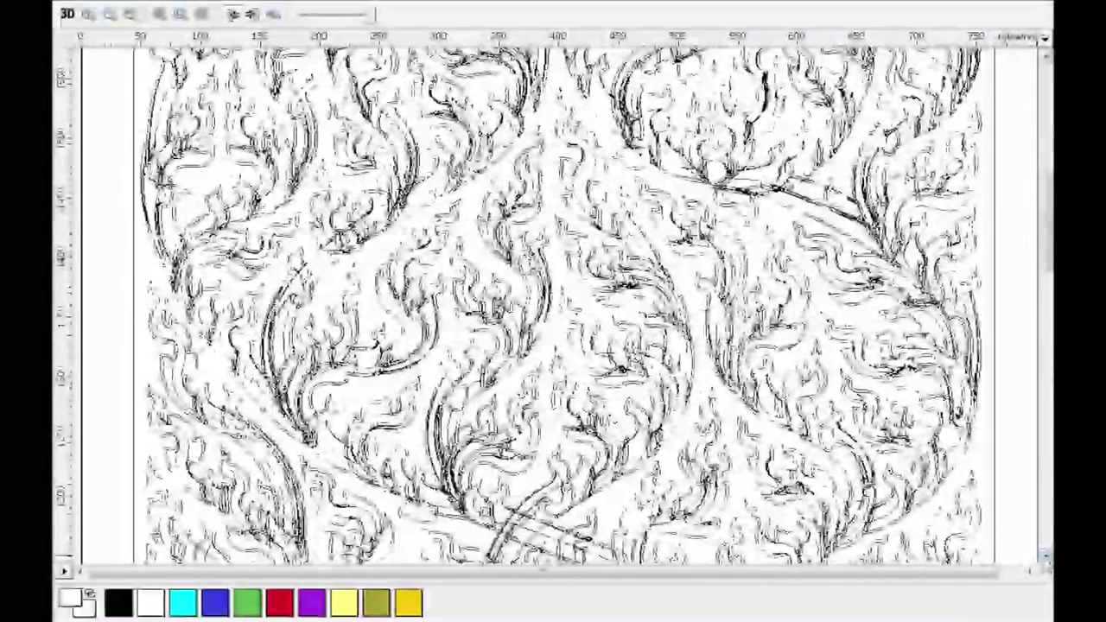
scroll(562, 303, "down", 5)
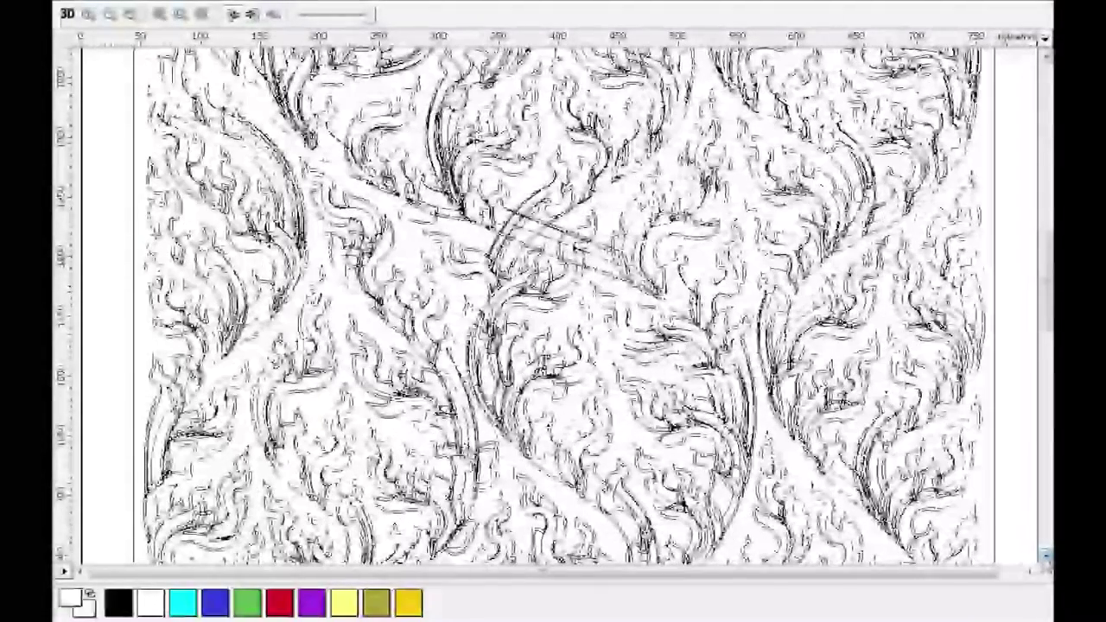